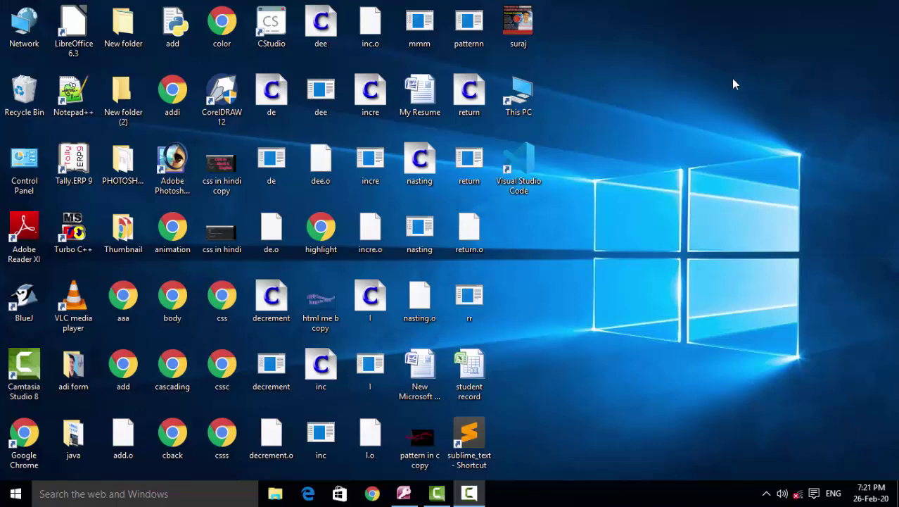
Refresh the desktop from its right-click shortcut menu
right_click(726, 67)
right_click(746, 112)
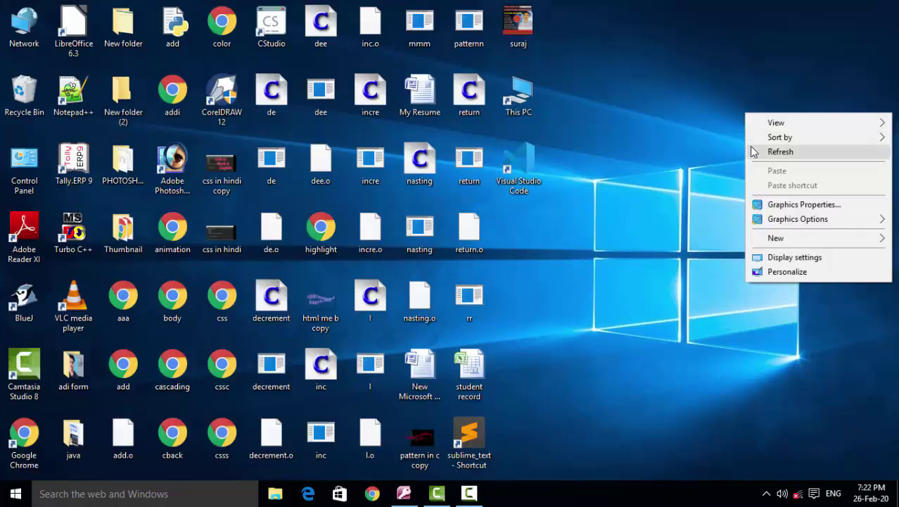
right_click(750, 146)
right_click(753, 180)
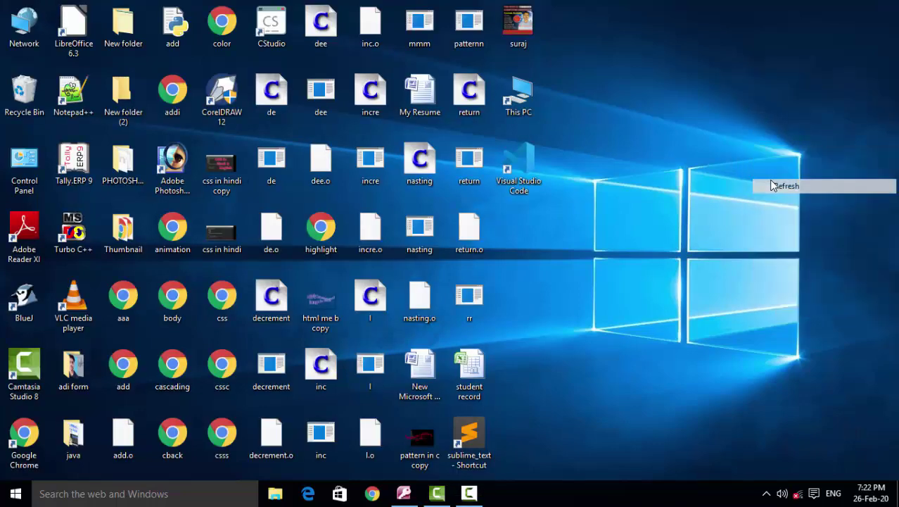
left_click(791, 214)
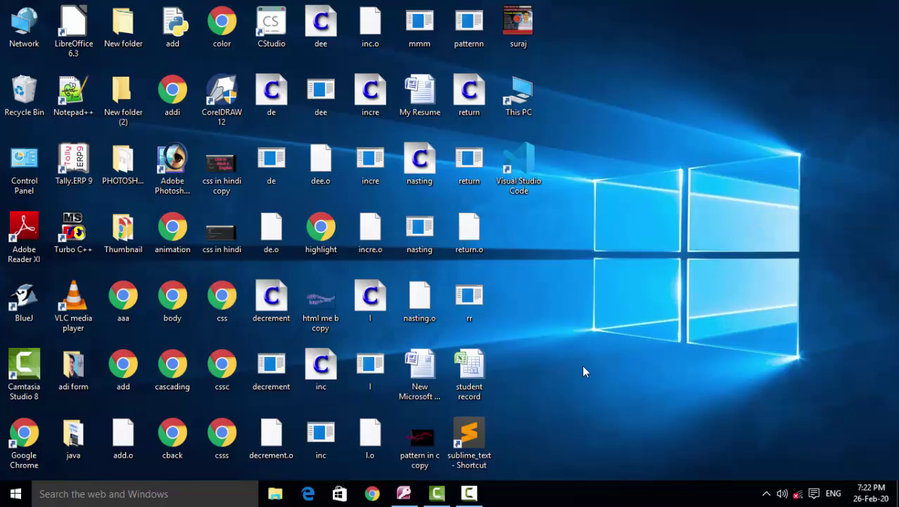
Launch Access and create the blank database Database113
left_click(403, 493)
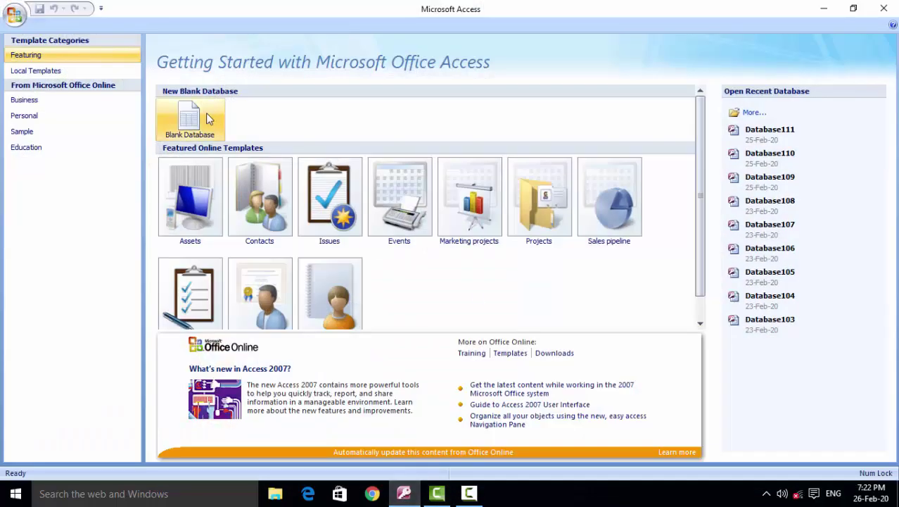
left_click(182, 114)
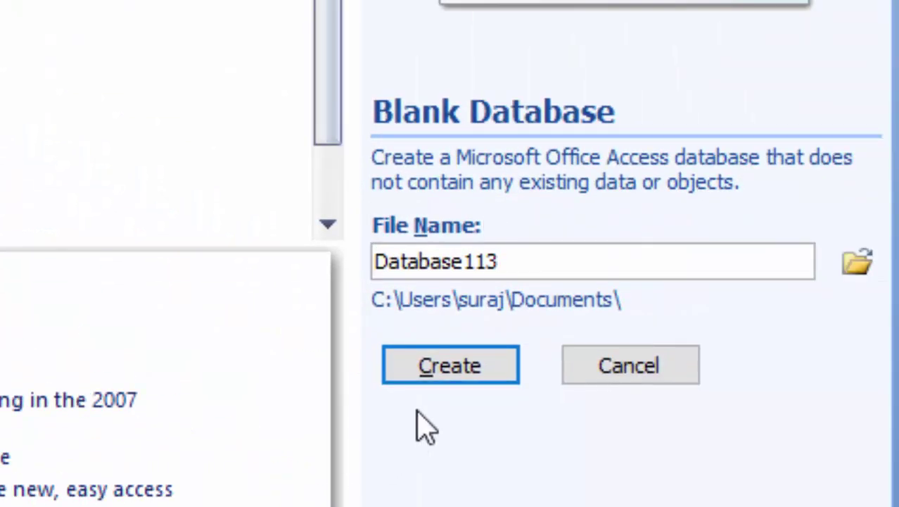
left_click(440, 373)
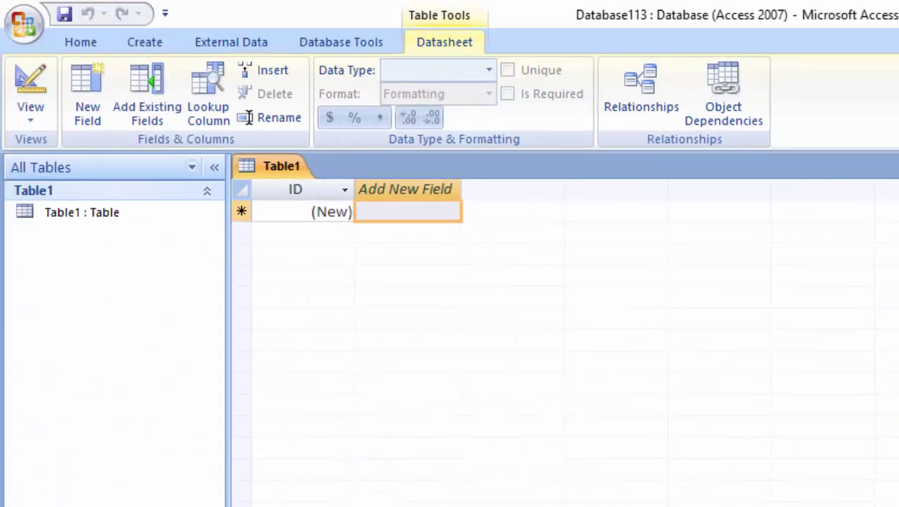
left_click(28, 114)
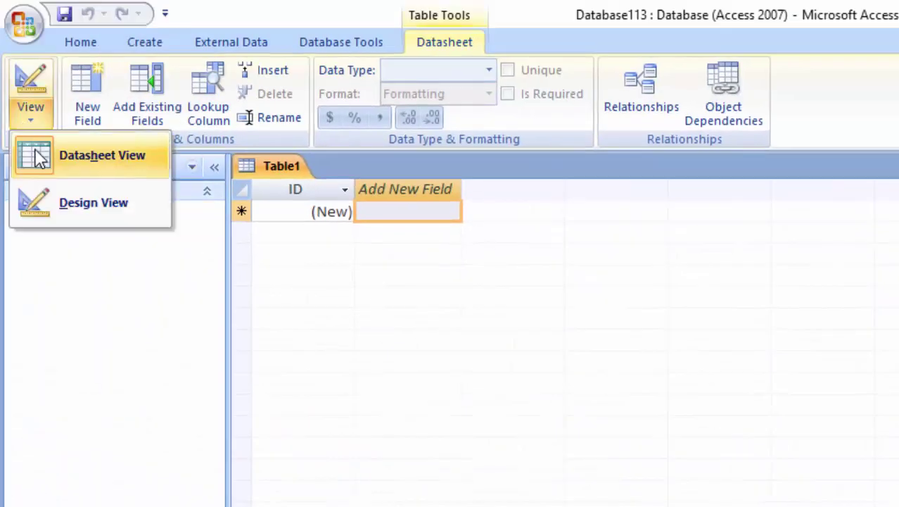
Switch Table1 to design view and save it as 'Right'
left_click(54, 200)
key("BackSpace")
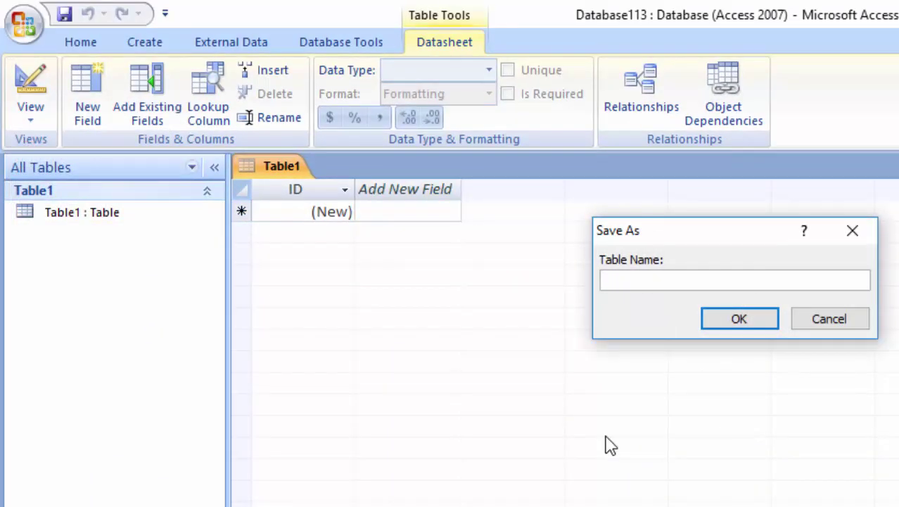
type("R")
type("igh")
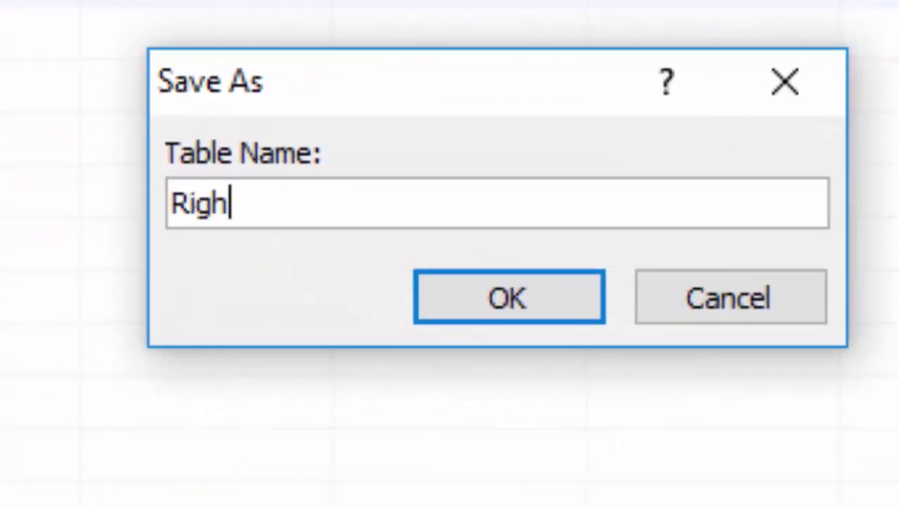
type("t")
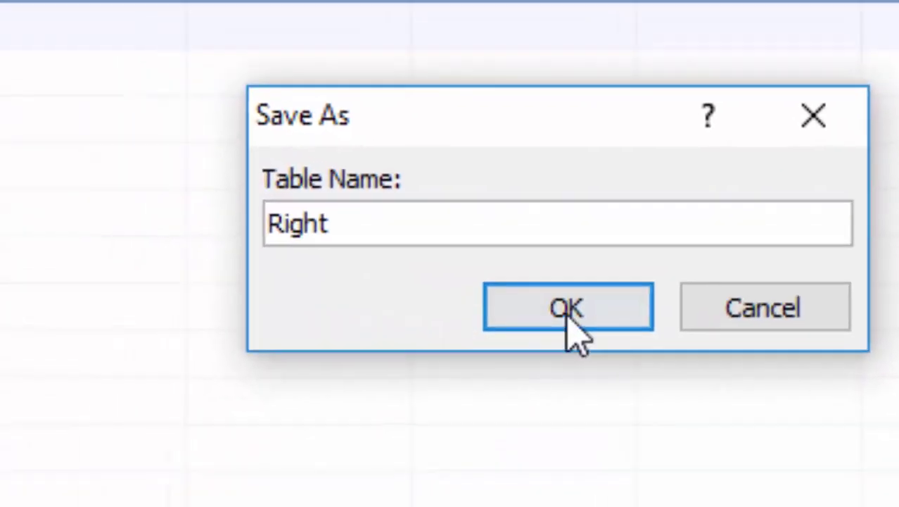
left_click(505, 303)
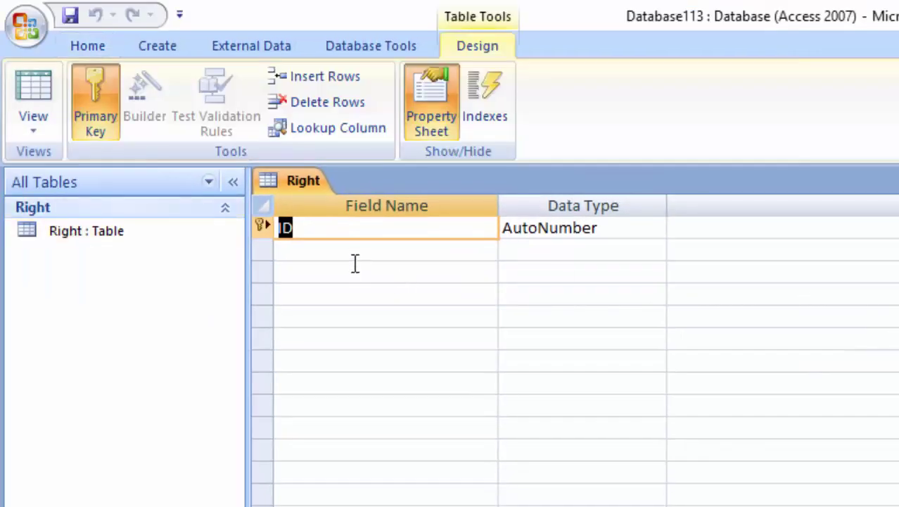
Add a Name text field, accepting the reserved-word warning, and save and return to datasheet view
left_click(348, 260)
type("Na")
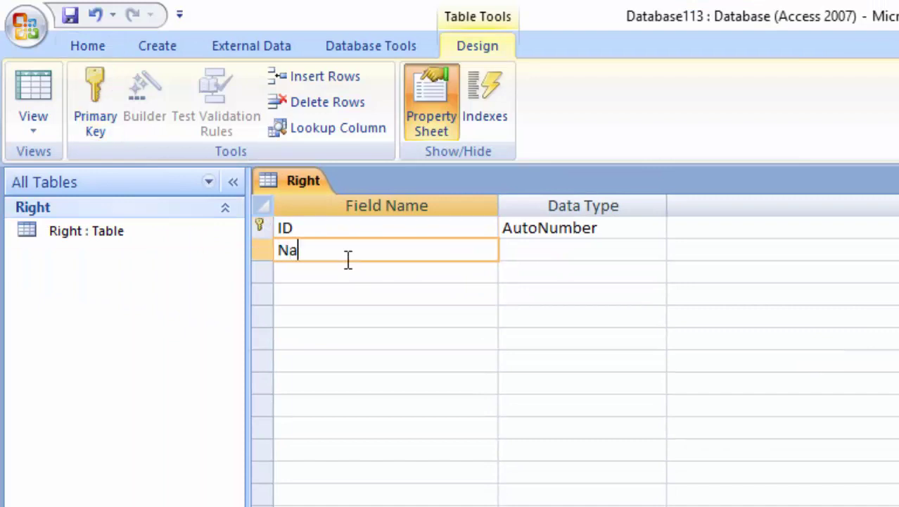
type("me")
key("Tab")
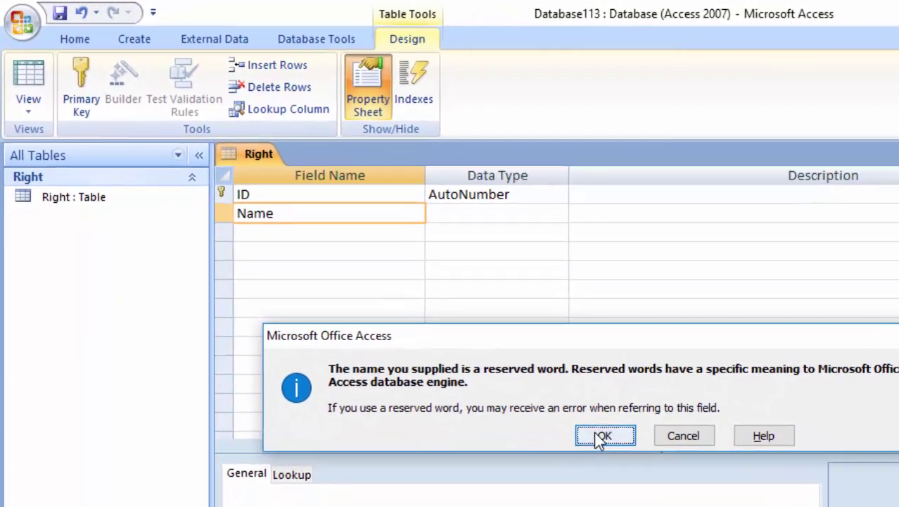
left_click(594, 433)
left_click(301, 272)
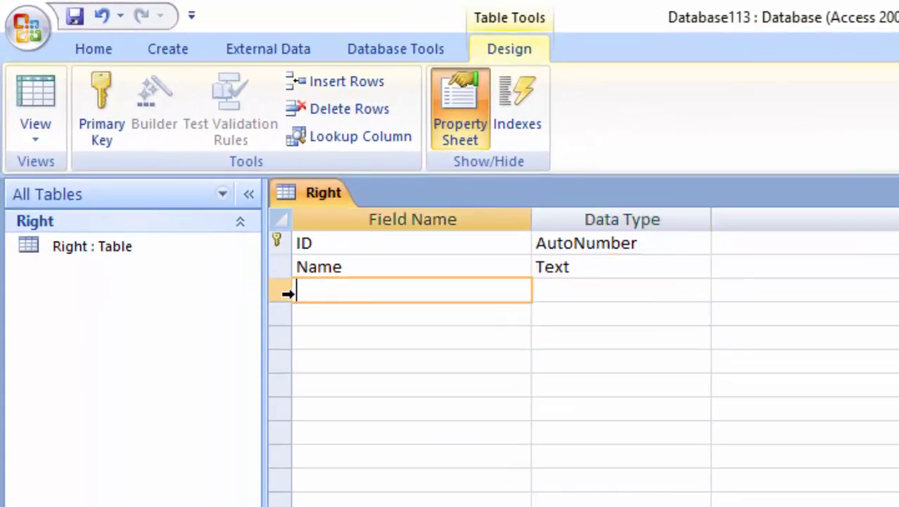
left_click(35, 95)
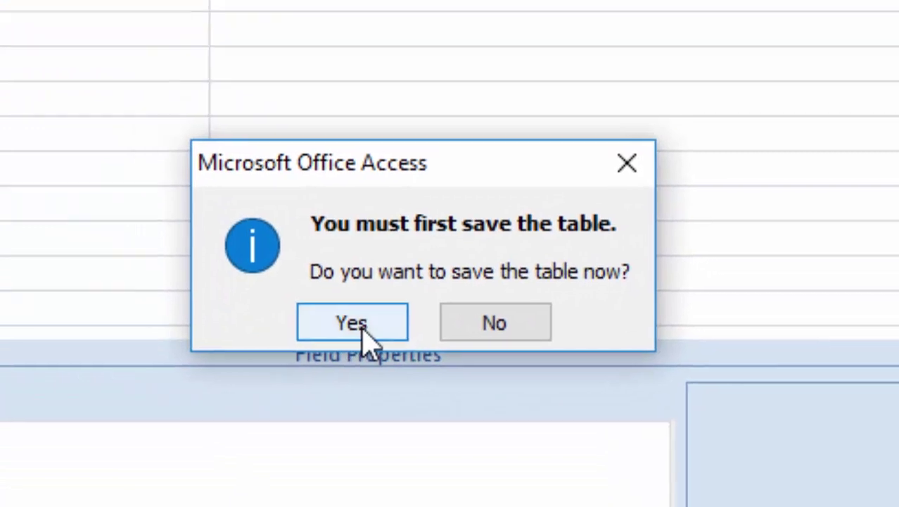
left_click(354, 318)
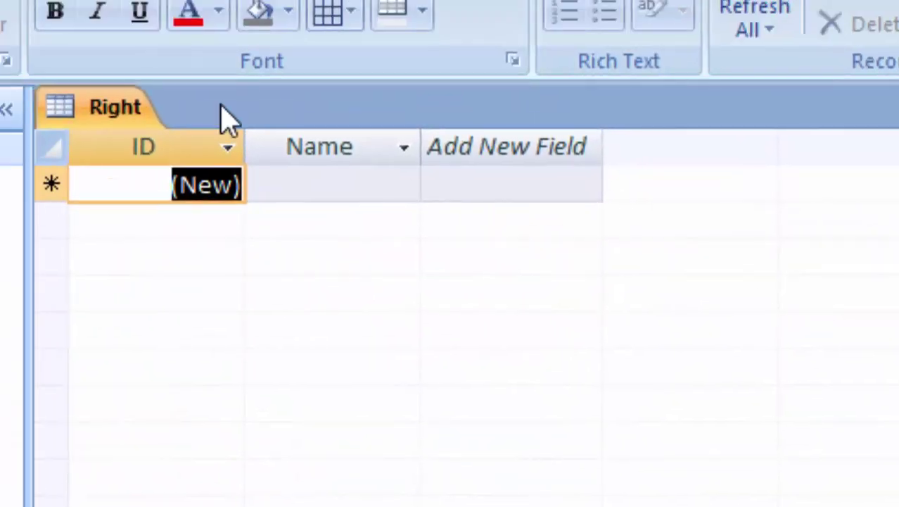
left_click(371, 185)
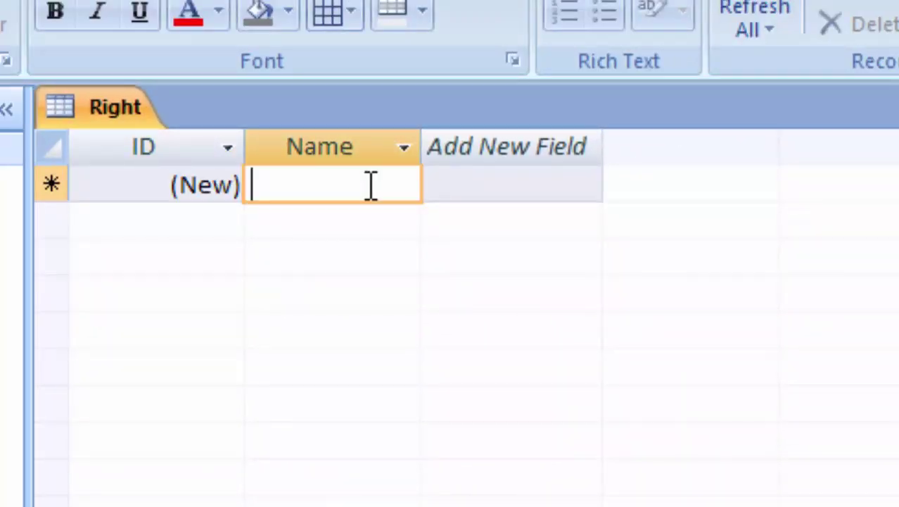
Enter a person's full name as the first record, then start a query design on the Right table
type("Ram Singh")
left_click(808, 97)
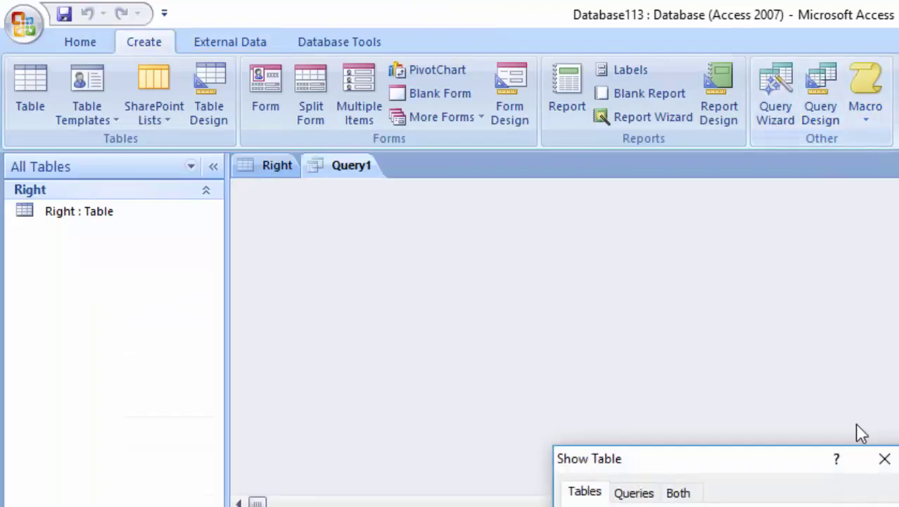
left_click_drag(783, 458, 727, 181)
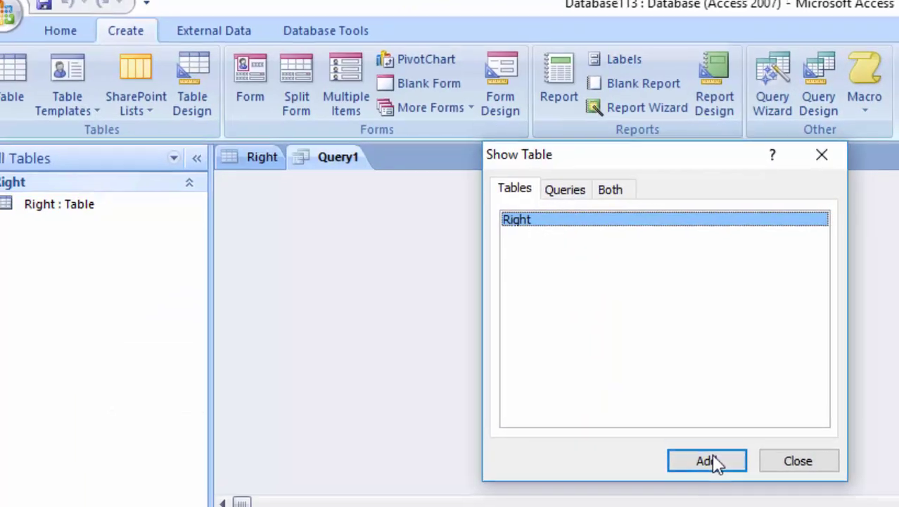
left_click(711, 461)
left_click(794, 461)
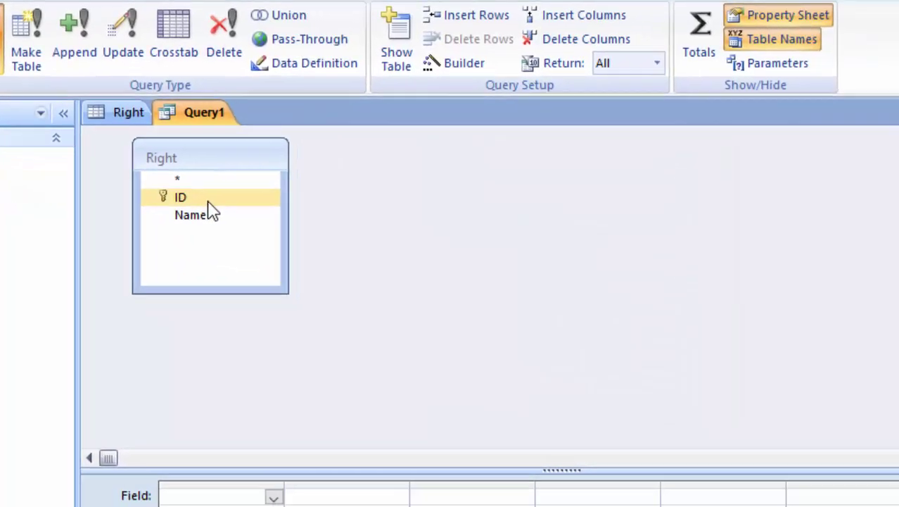
Place the ID and Name fields of Right into the query grid
double_click(208, 201)
left_click(204, 215)
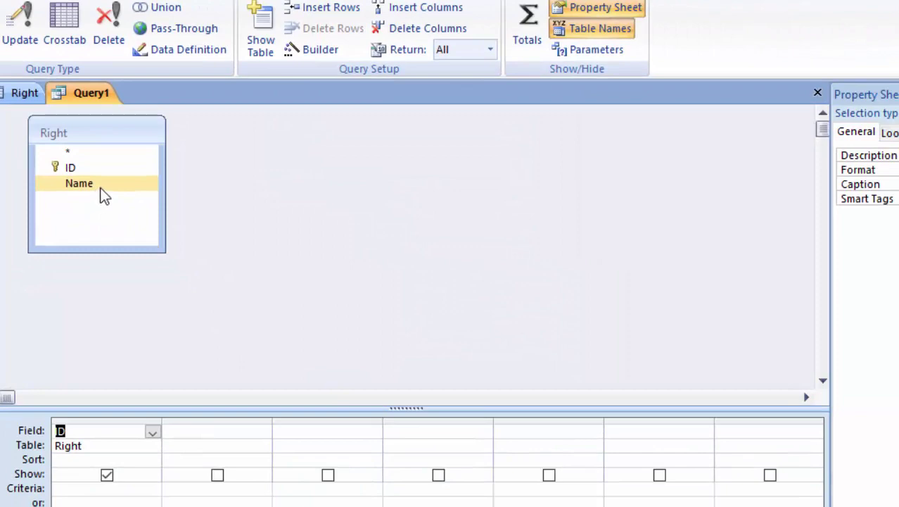
double_click(104, 177)
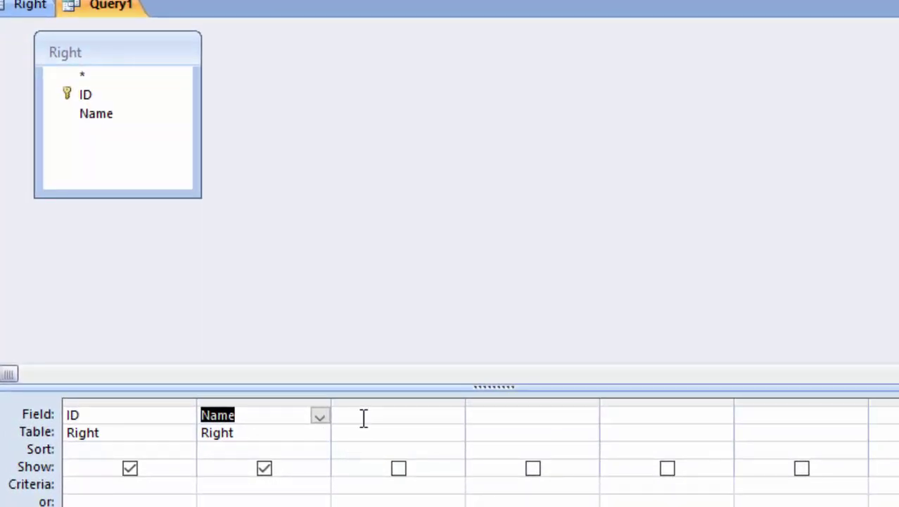
left_click(364, 418)
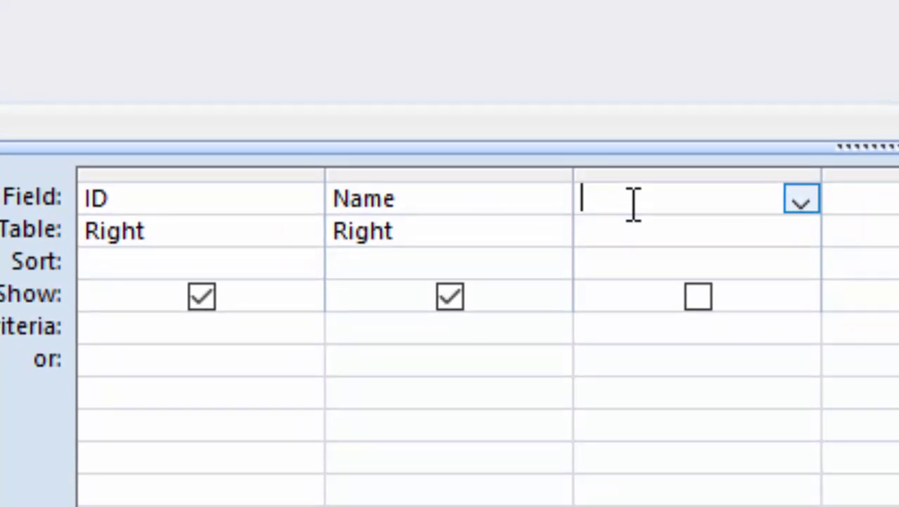
Type the calculated field CharPos: InStr([Name],"m") into the third grid column
type("C")
type("har")
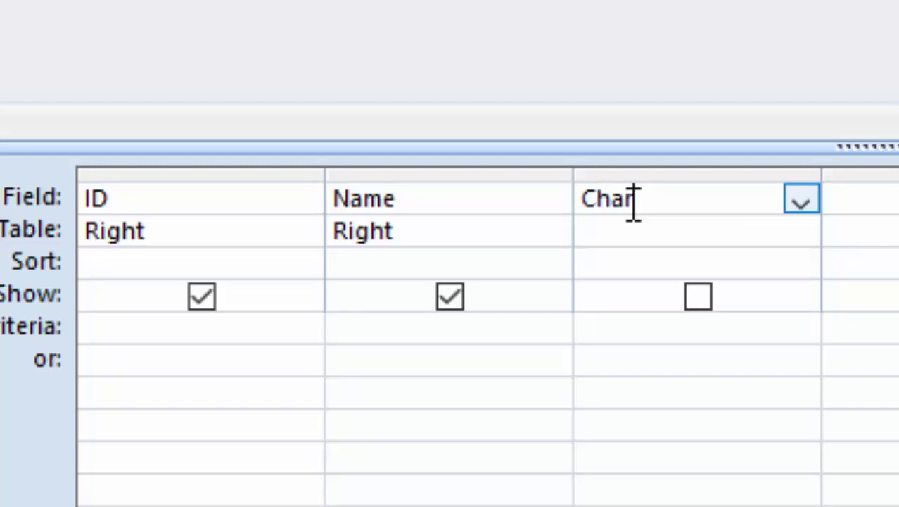
type("Pos:")
type("inst")
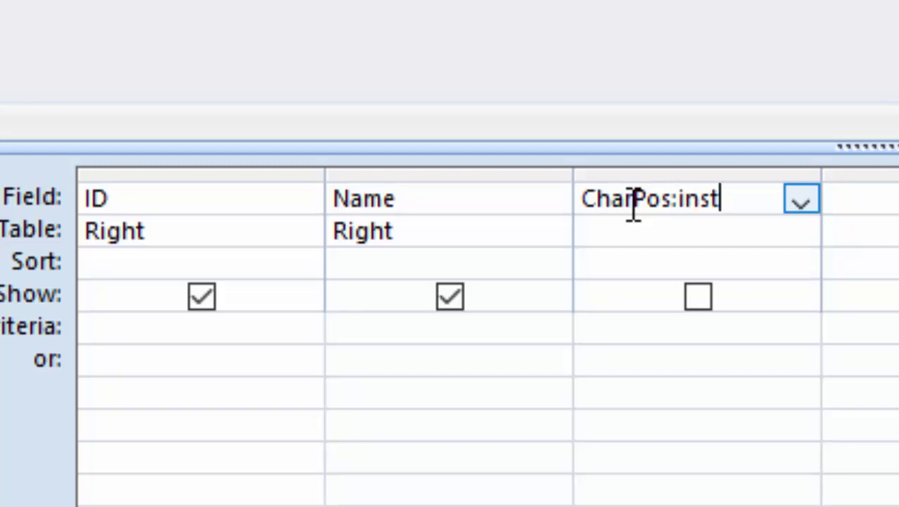
type("r(")
type("[")
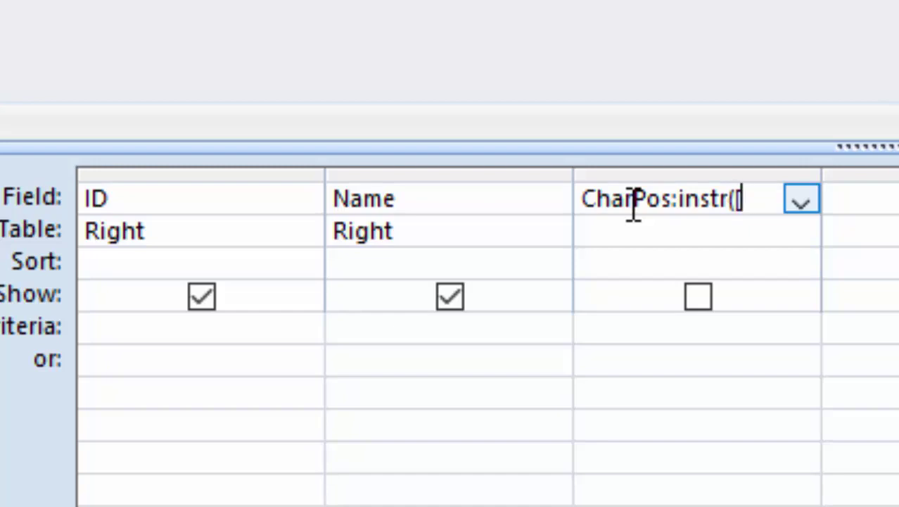
type("Name")
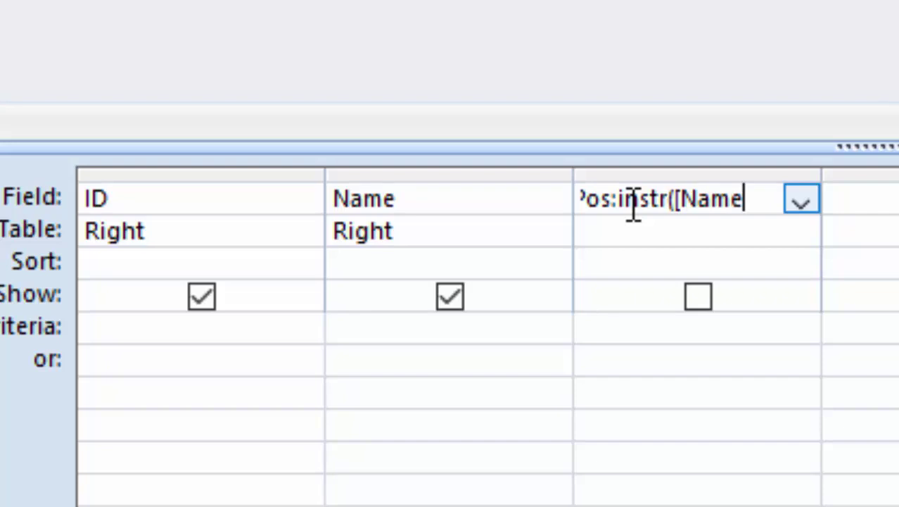
type("],")
type("\"")
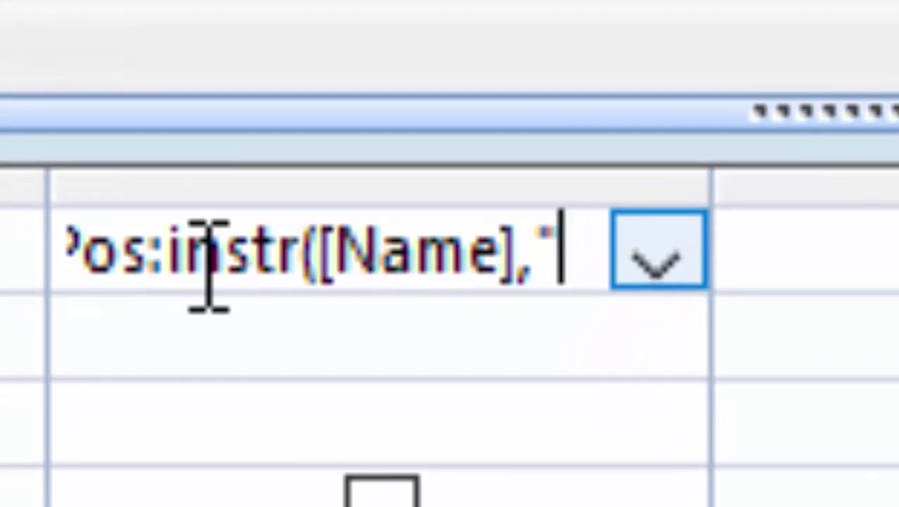
type("m\")")
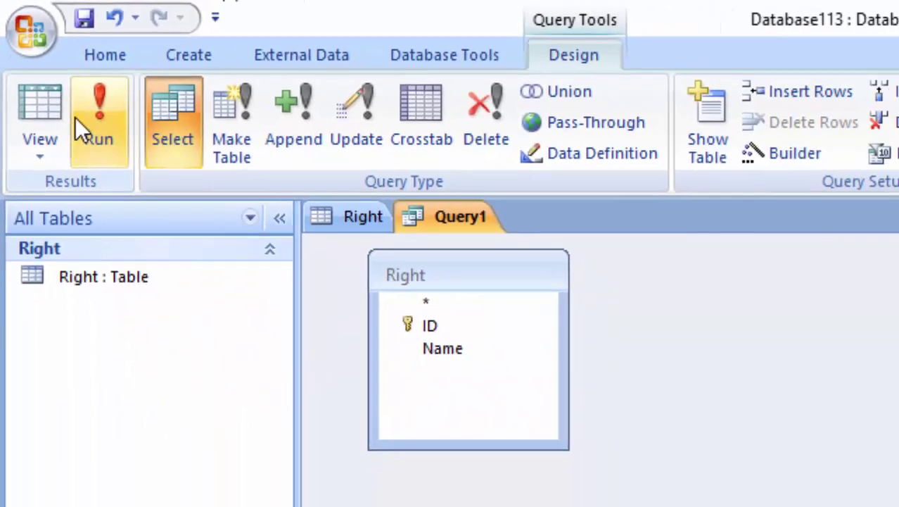
Run the query and enter a person's full name in a new row, giving CharPos 3
left_click(113, 162)
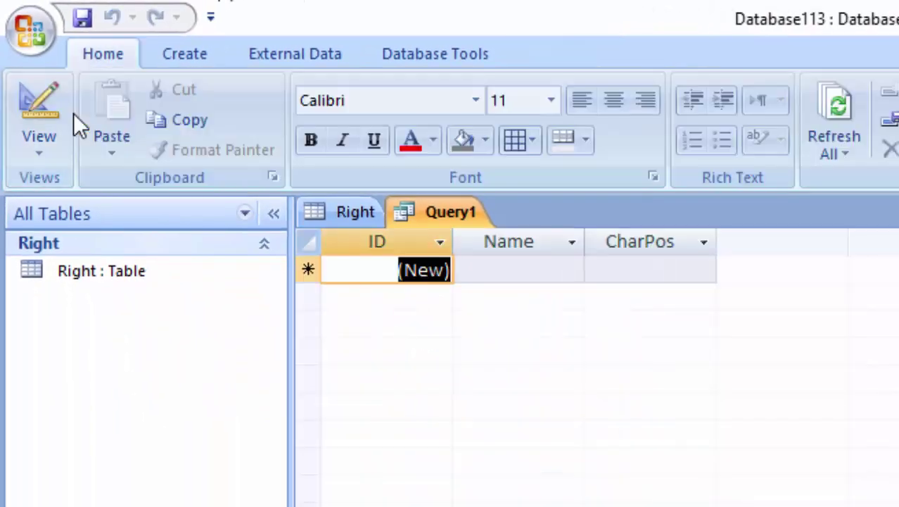
left_click(530, 266)
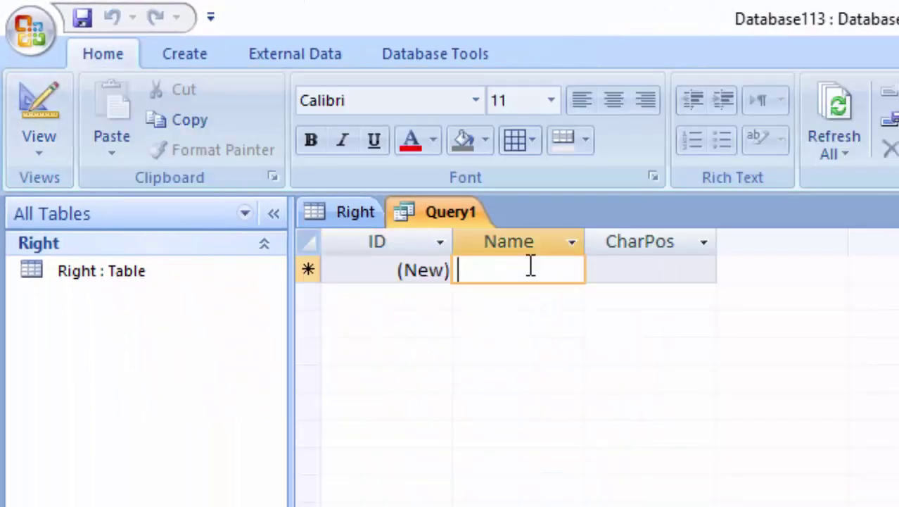
type("R")
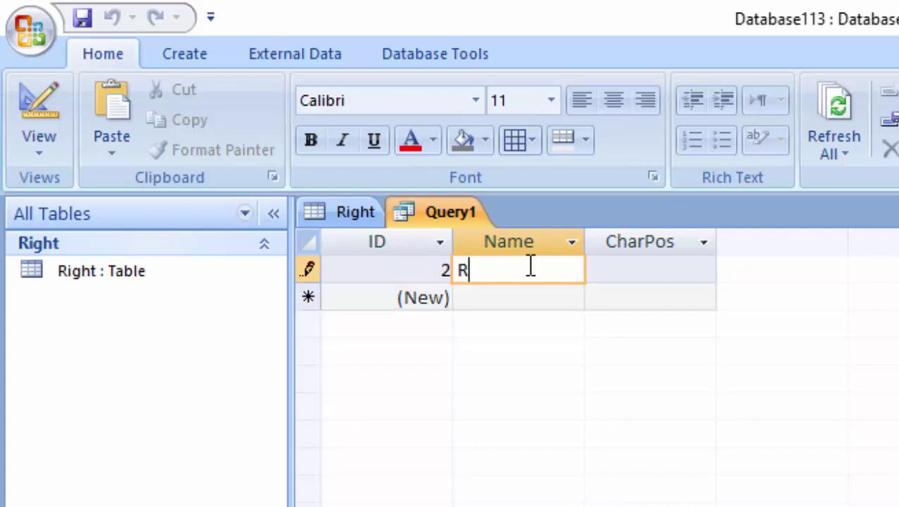
type("am S")
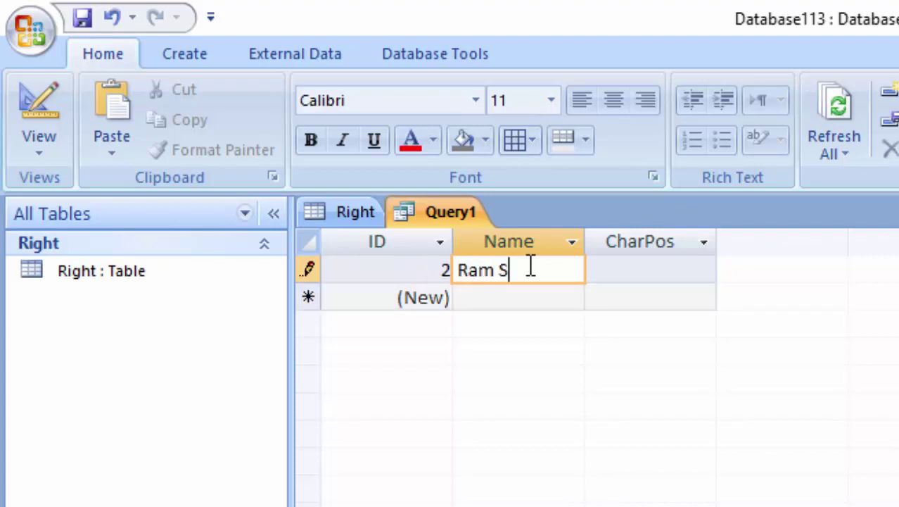
type("ingh")
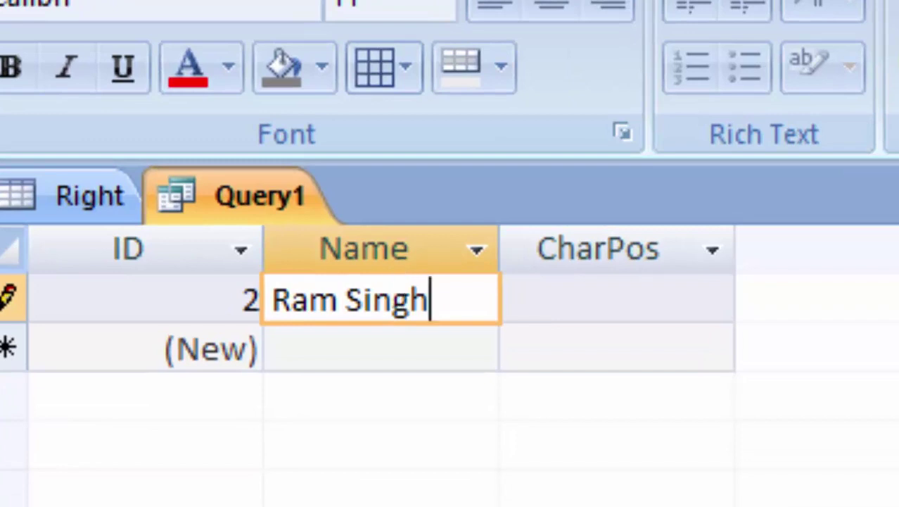
left_click(554, 305)
type("3")
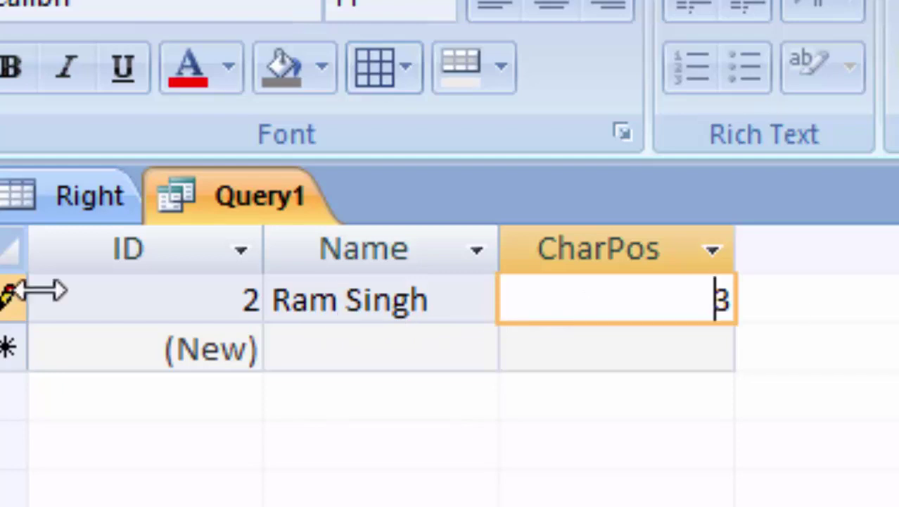
Switch Query1 back to design view
left_click(307, 196)
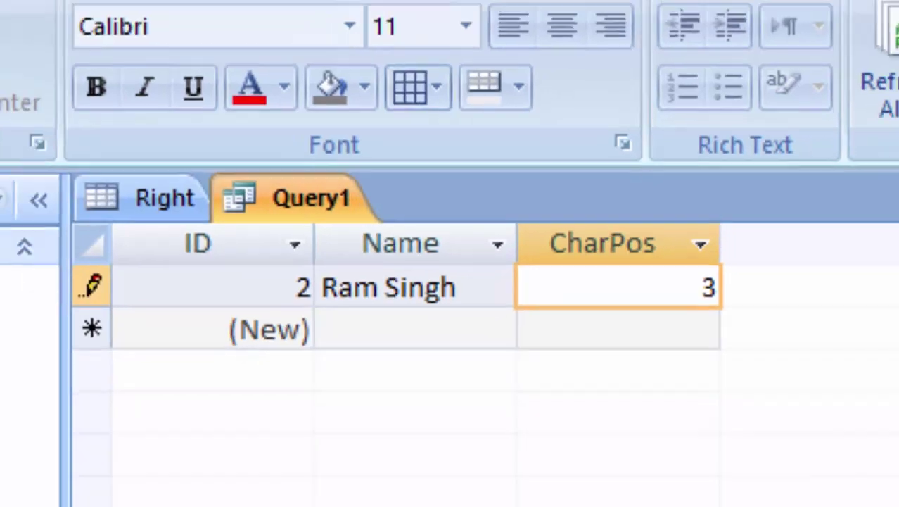
left_click(37, 141)
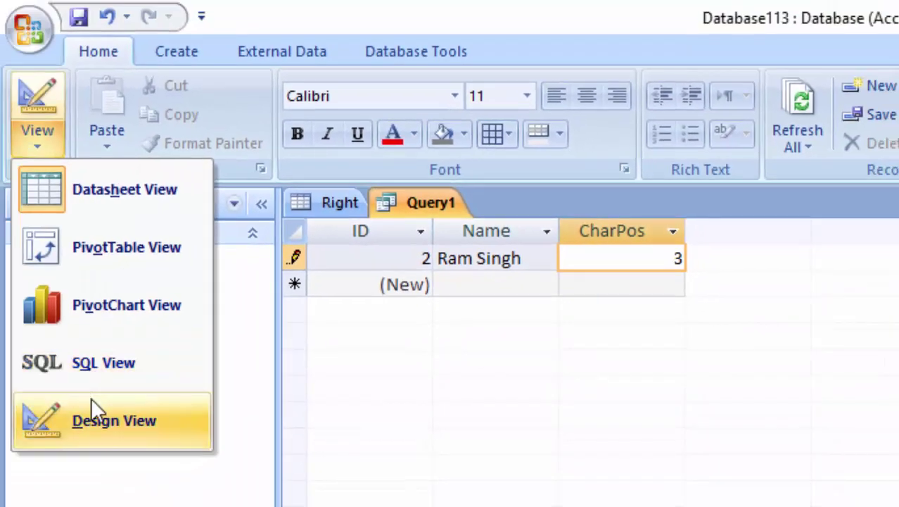
left_click(91, 408)
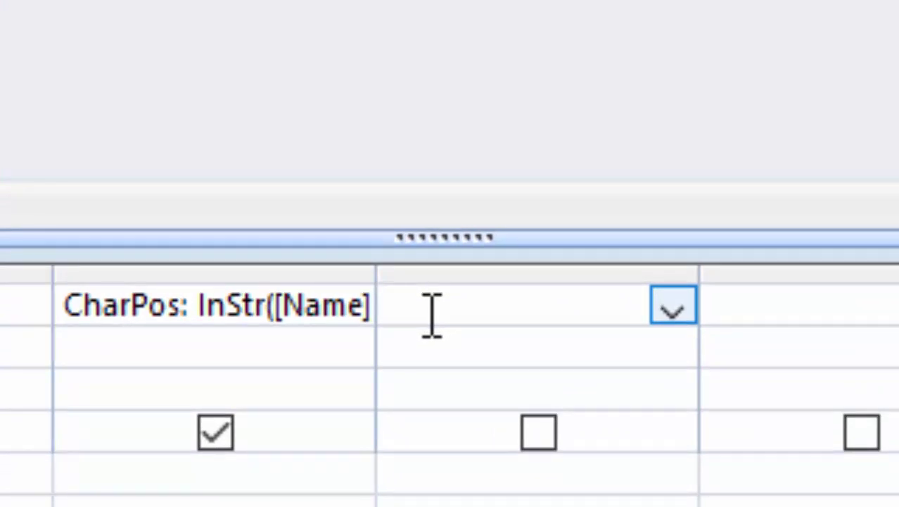
Enter the second calculated field ICha: InStr([Name],"R") beside CharPos, fixing typos along the way
type("I")
key("BackSpace")
type("Ch")
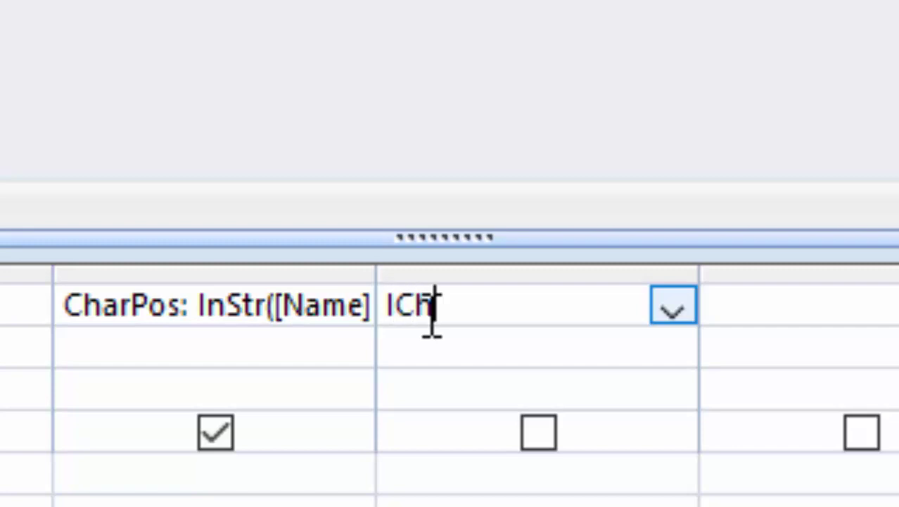
type("a:")
type("in")
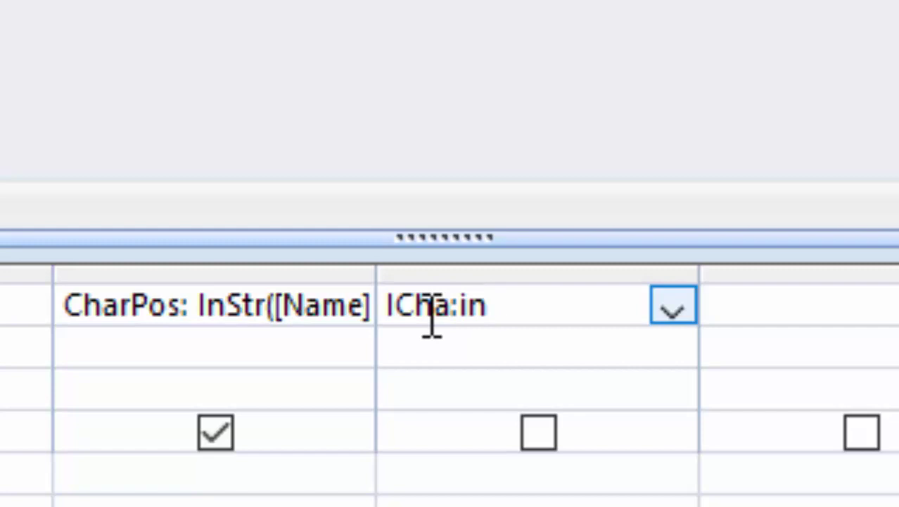
type("str")
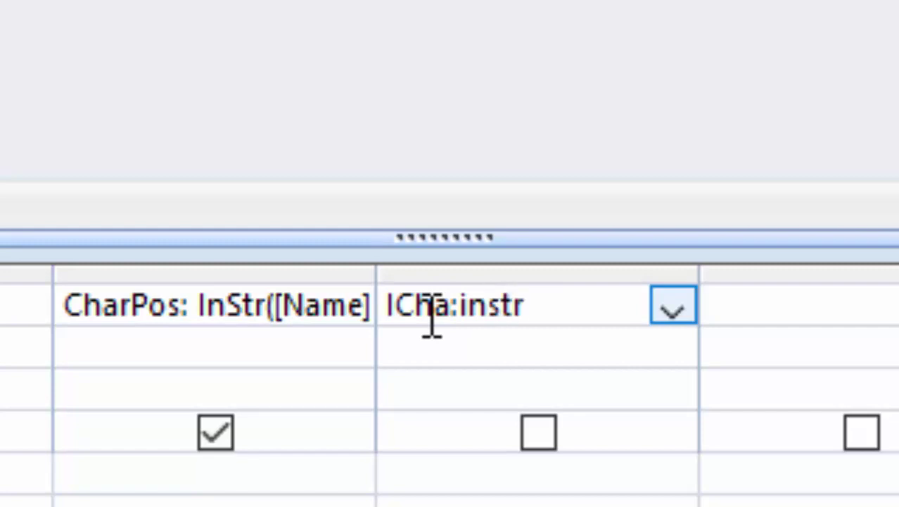
type("(")
type("[")
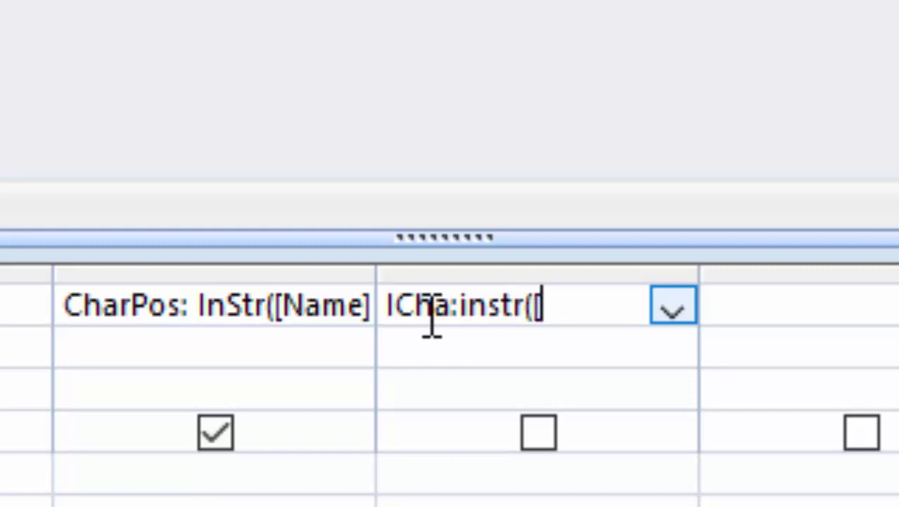
type("N")
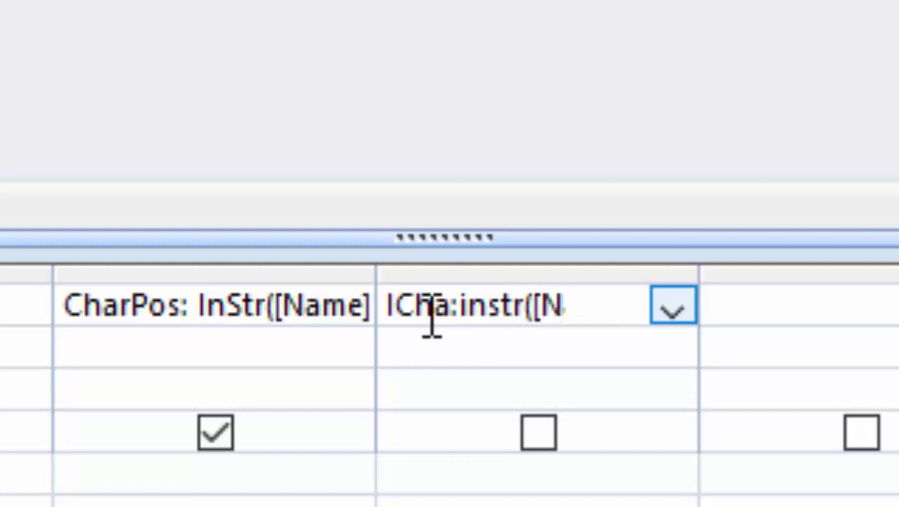
type("ame\"")
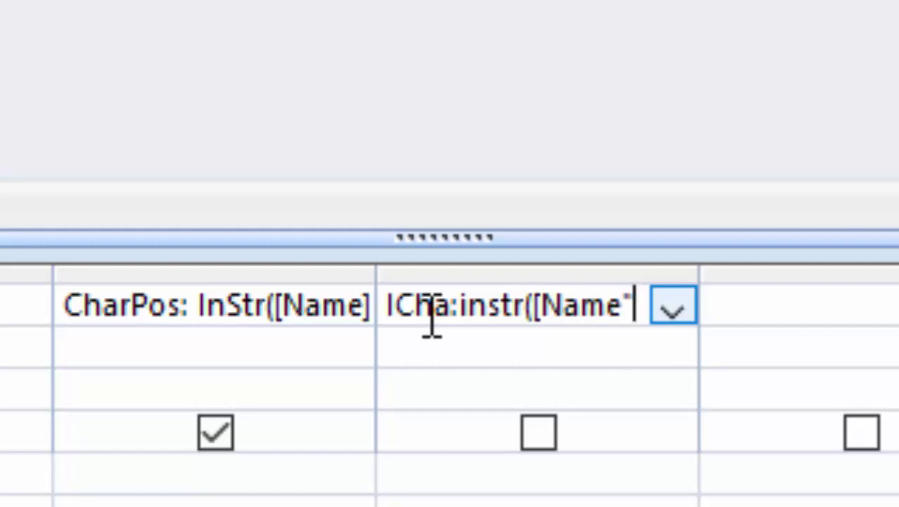
key("BackSpace")
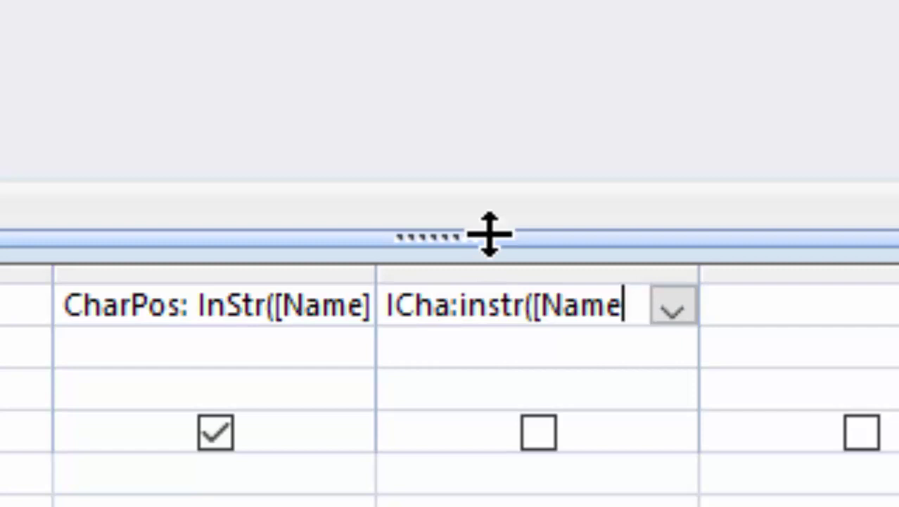
type("]")
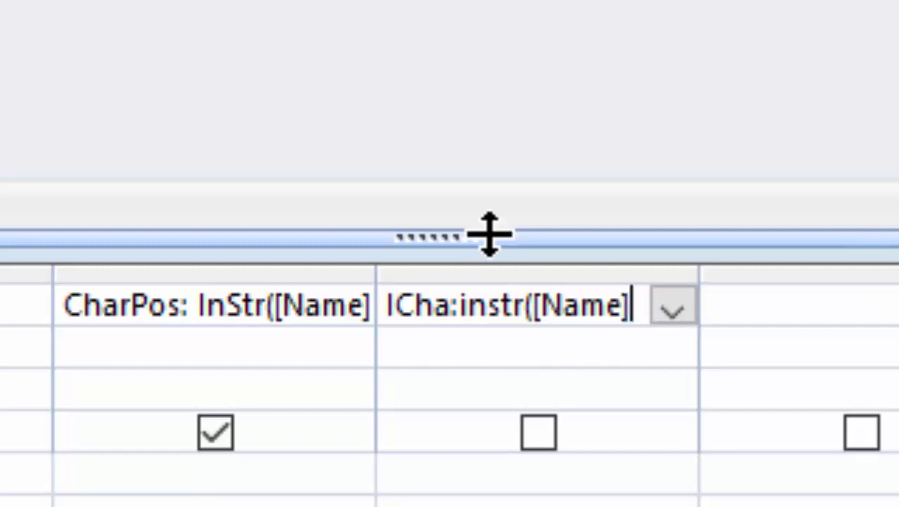
type(",")
type("\"")
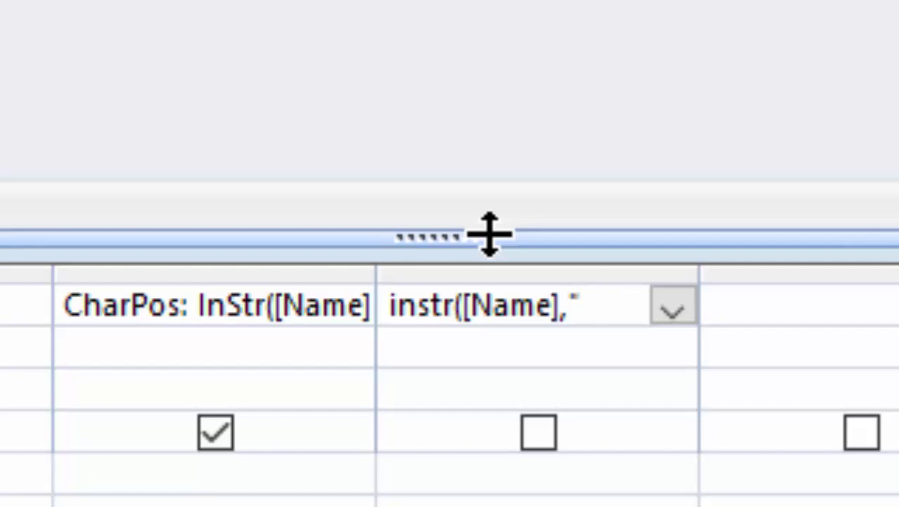
type("R\"")
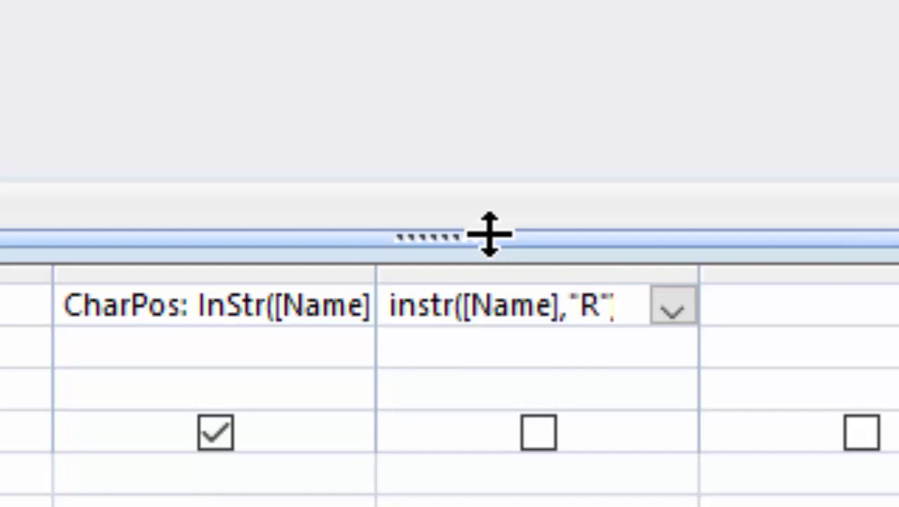
type(")")
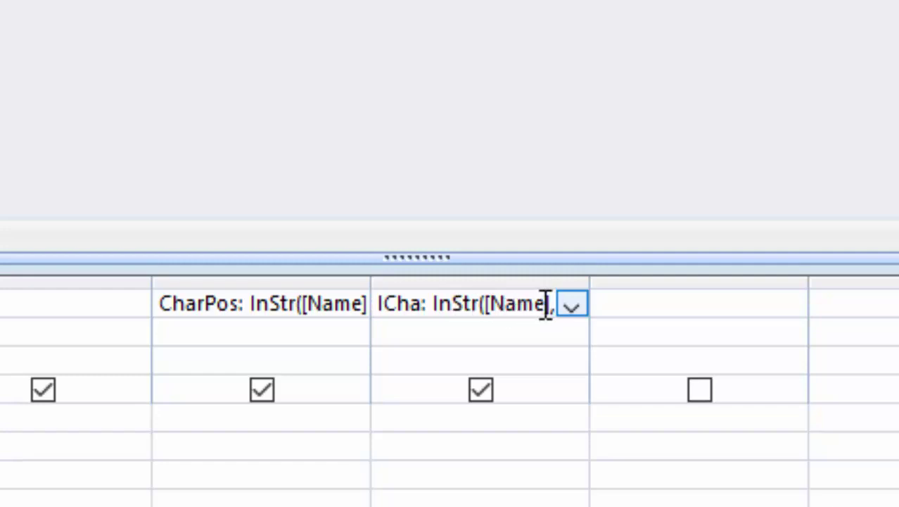
type("\"R\"")
key("BackSpace")
key("BackSpace")
key("BackSpace")
key("BackSpace")
key("BackSpace")
Replace the ICha expression with R: Right([Name],CharPos) in the second calculated column
left_click(457, 302)
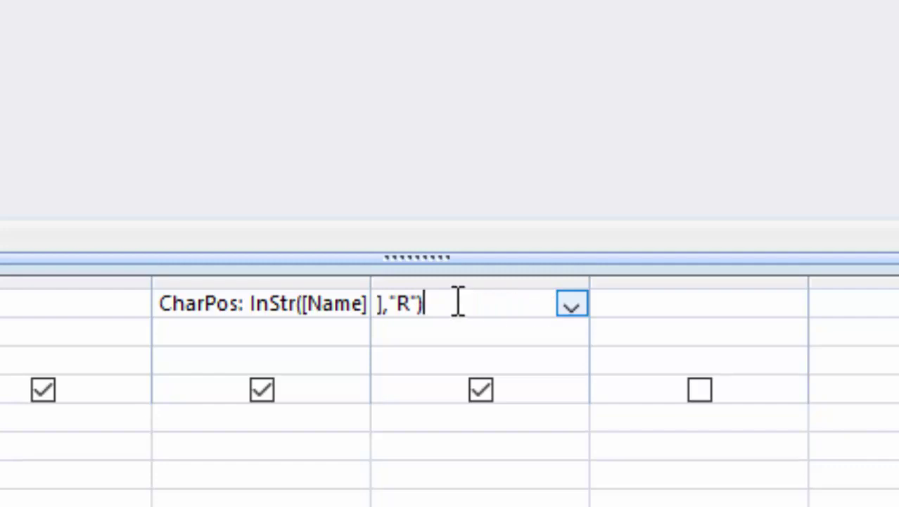
key("BackSpace")
key("BackSpace")
key("BackSpace")
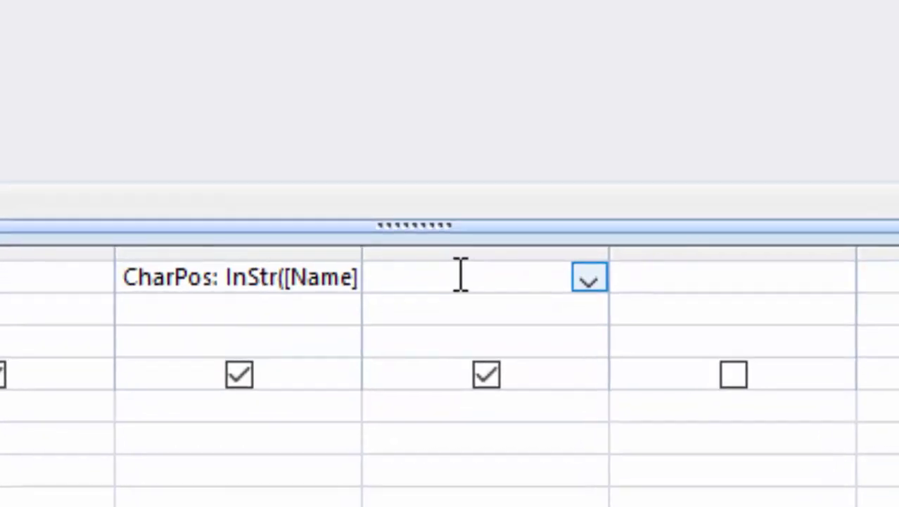
type("R:")
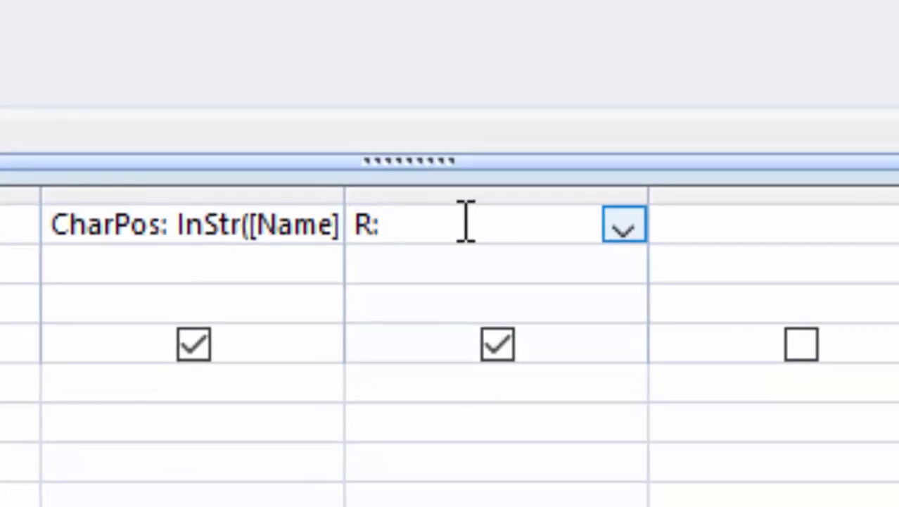
type("Rig")
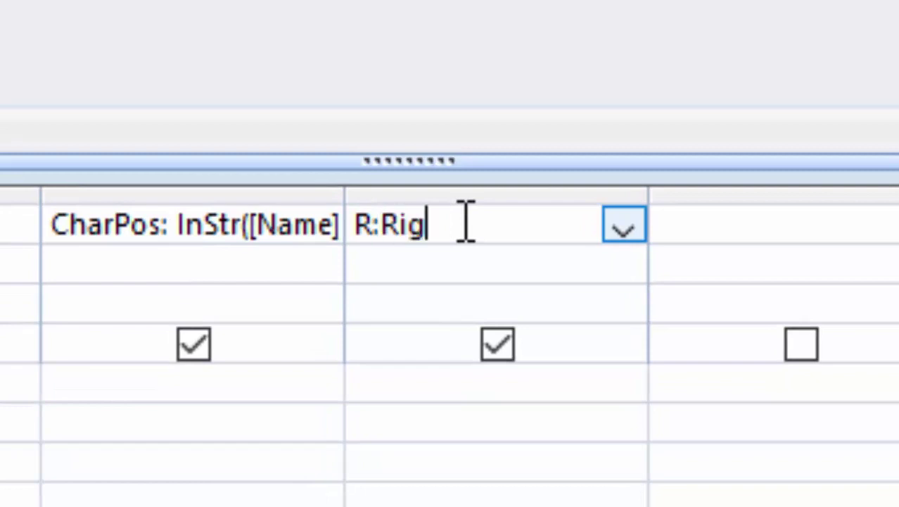
type("ht(")
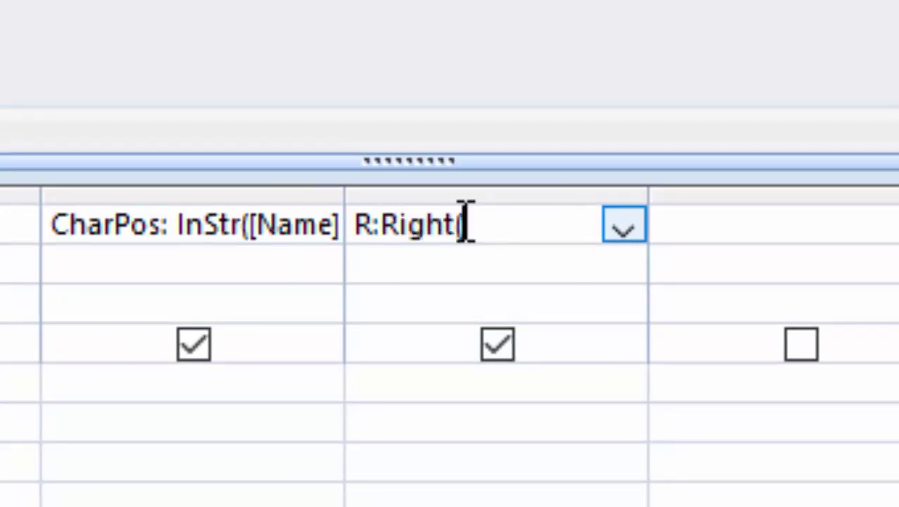
type("[")
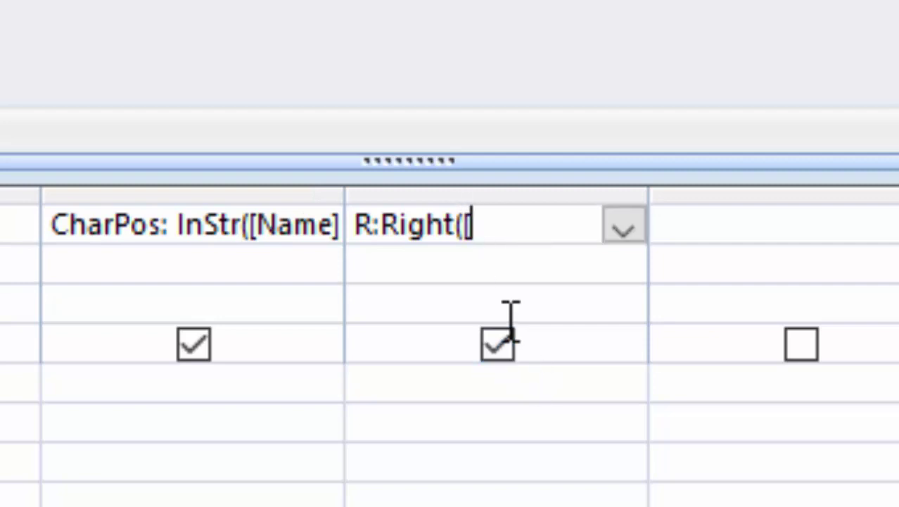
type("Na")
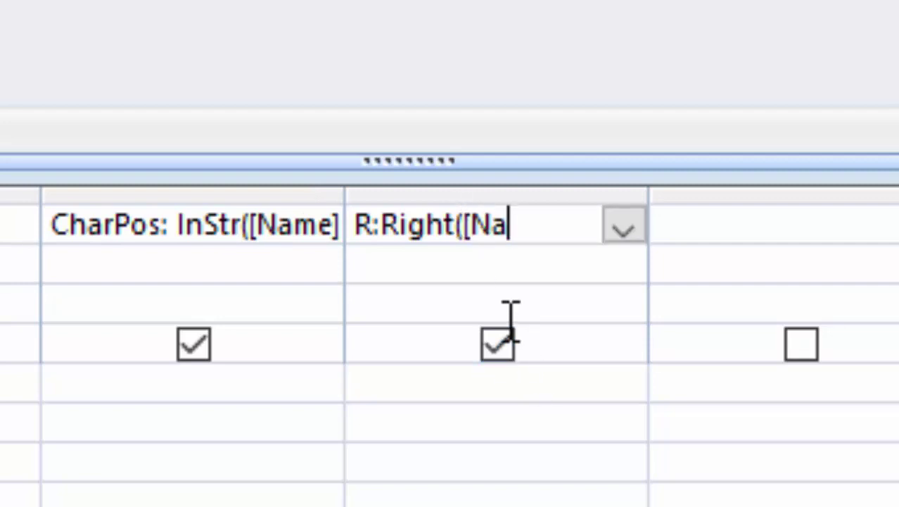
type("me]")
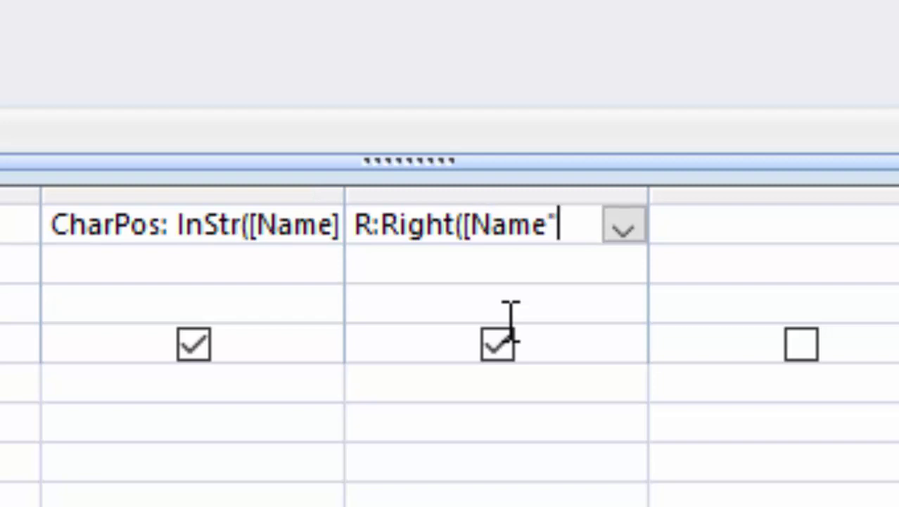
type("]")
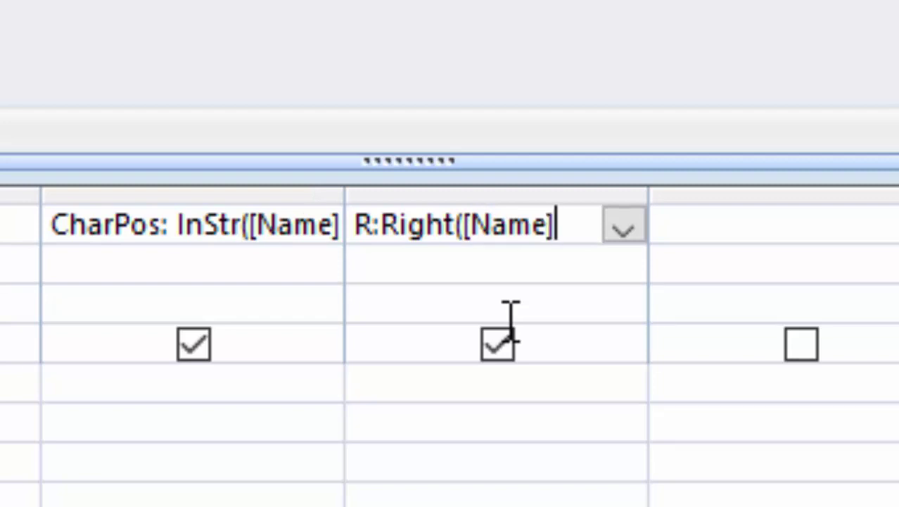
type(",")
type("Ch")
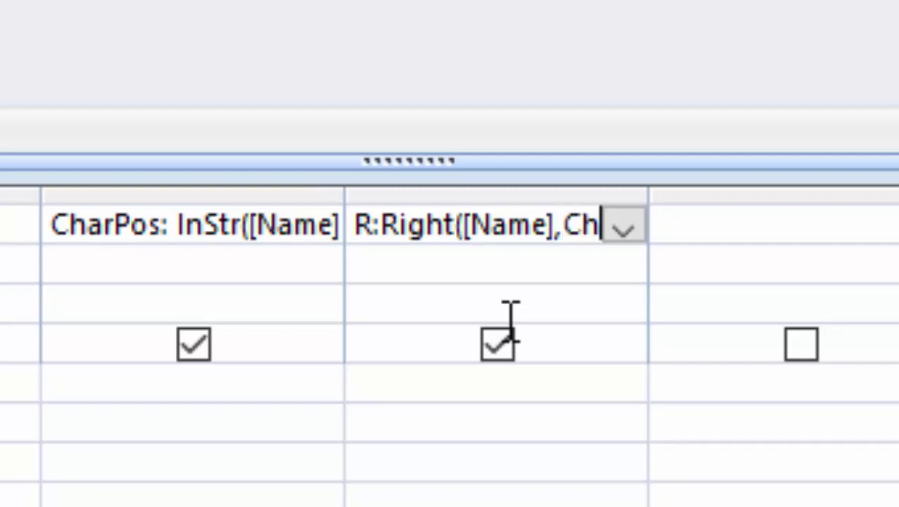
type("arPs")
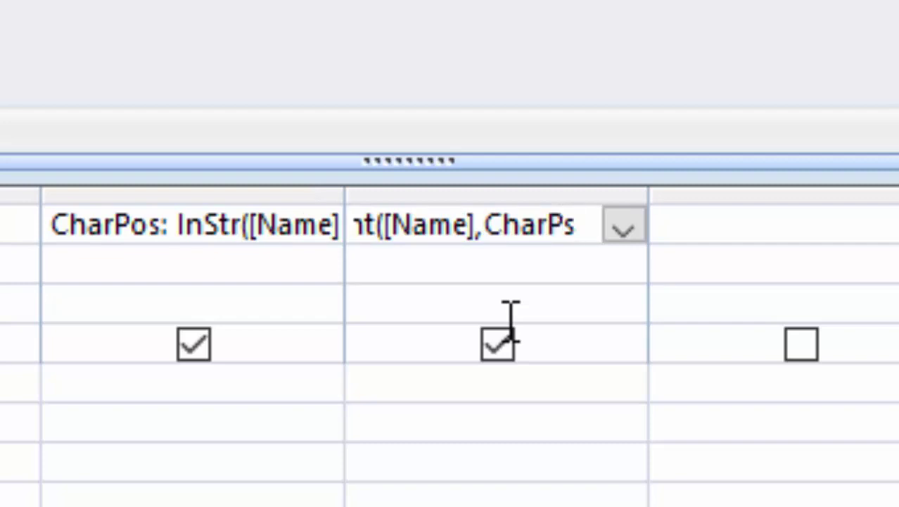
type("os")
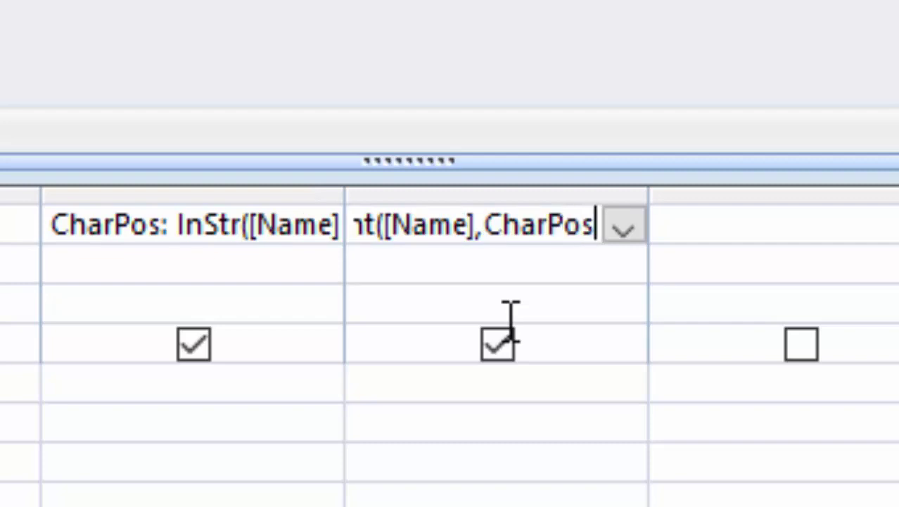
type(")")
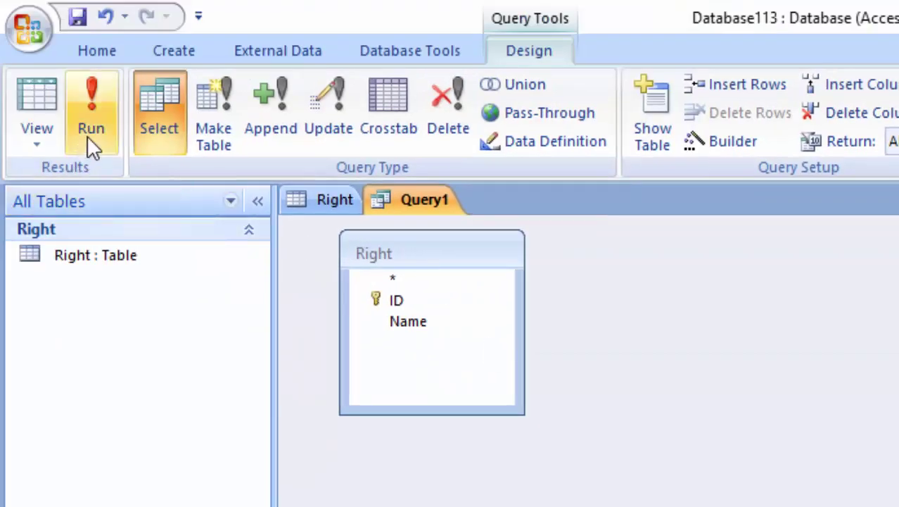
Run the query and add a three-word person's name record, yielding CharPos 11 and its R value
left_click(89, 132)
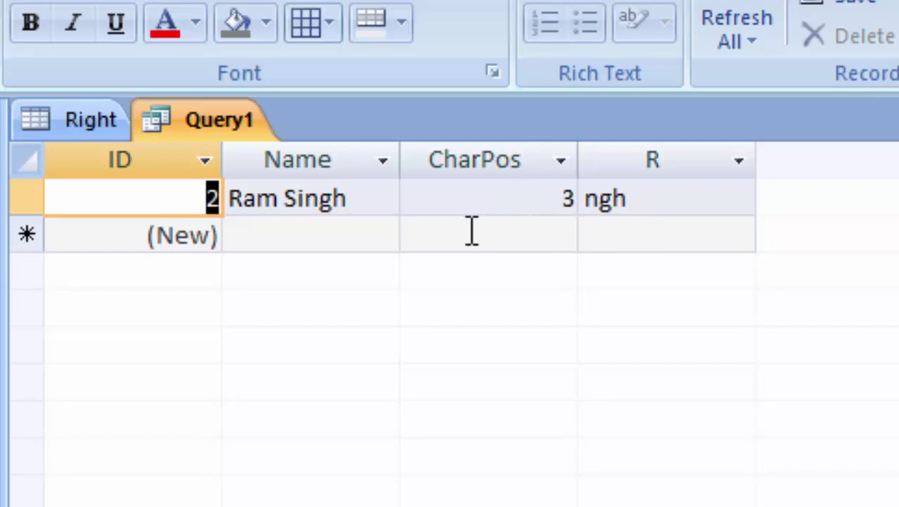
left_click(348, 235)
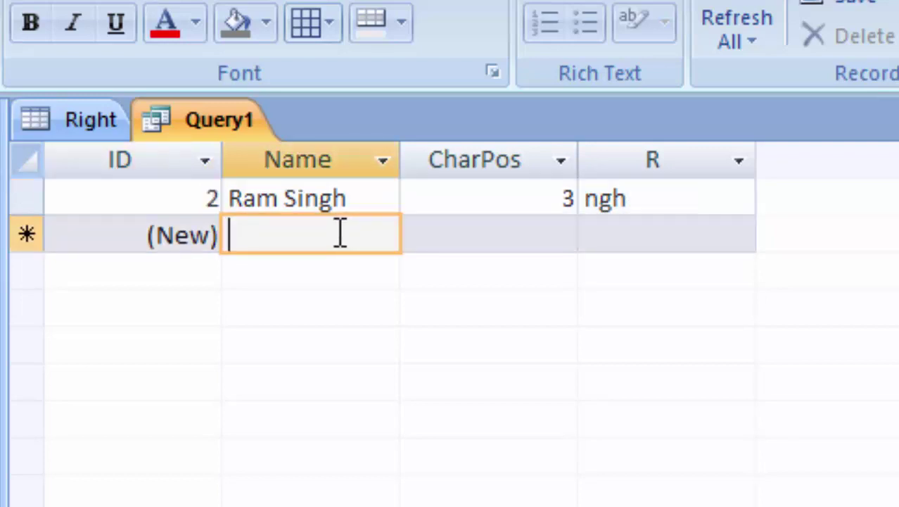
type("Dur")
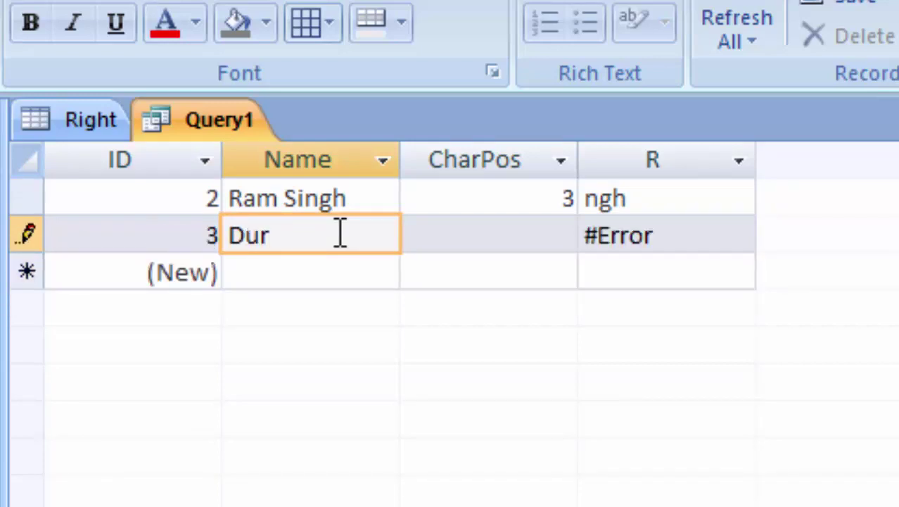
type("gesh")
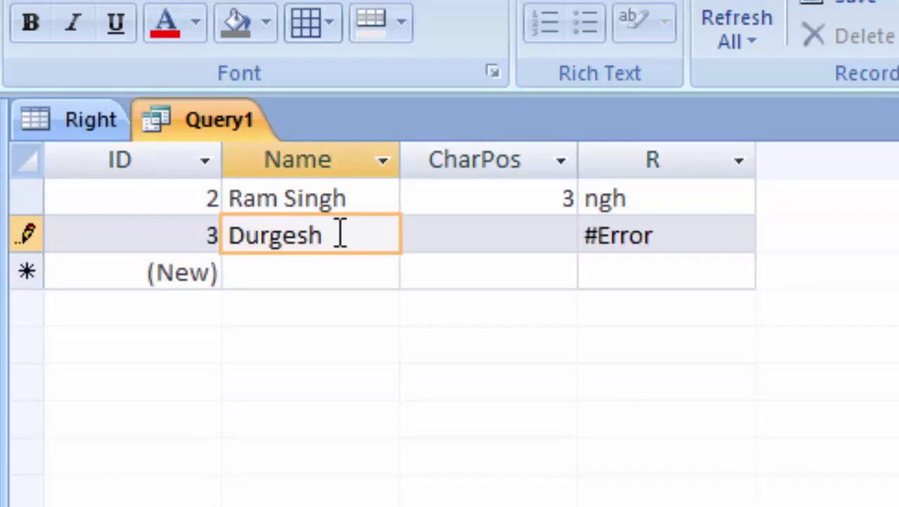
type(" Kumar ")
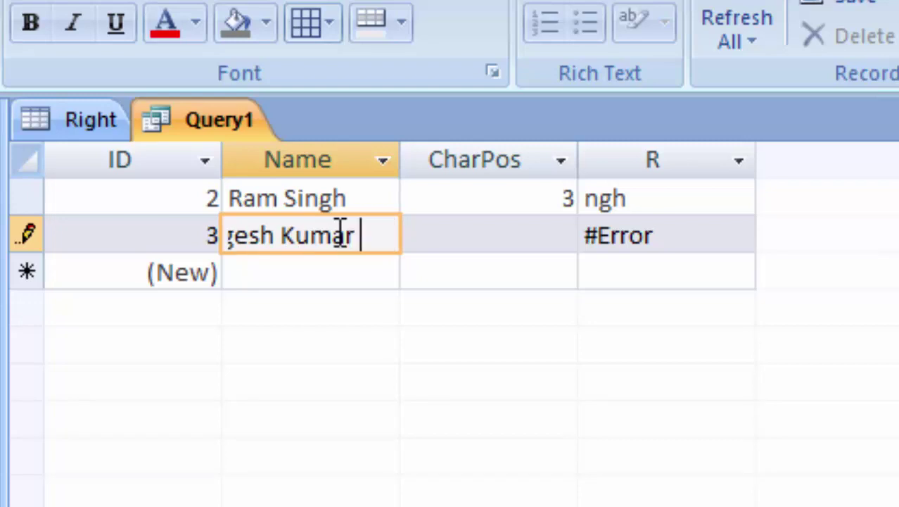
type("Sahn")
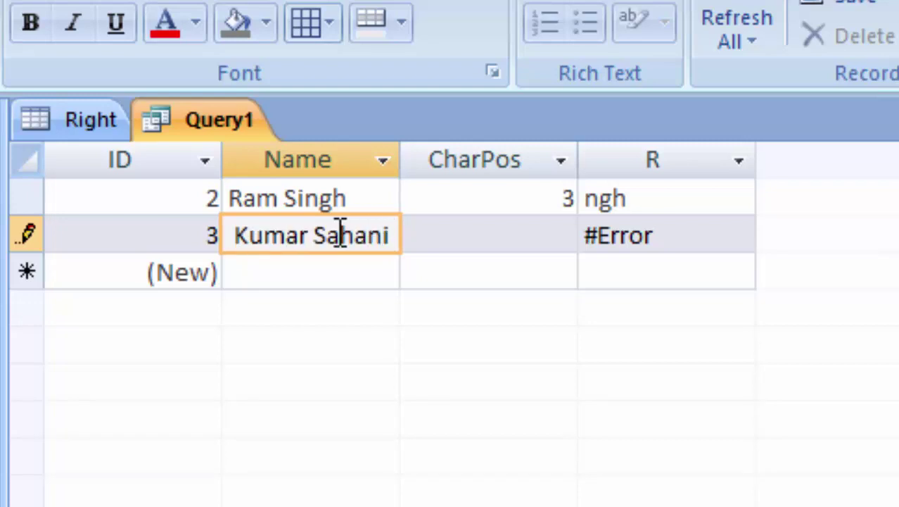
key("Tab")
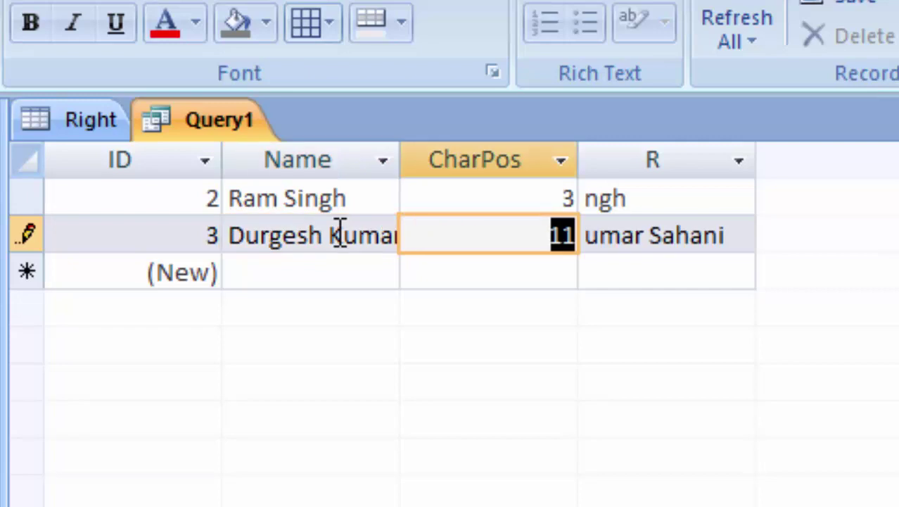
left_click(528, 239)
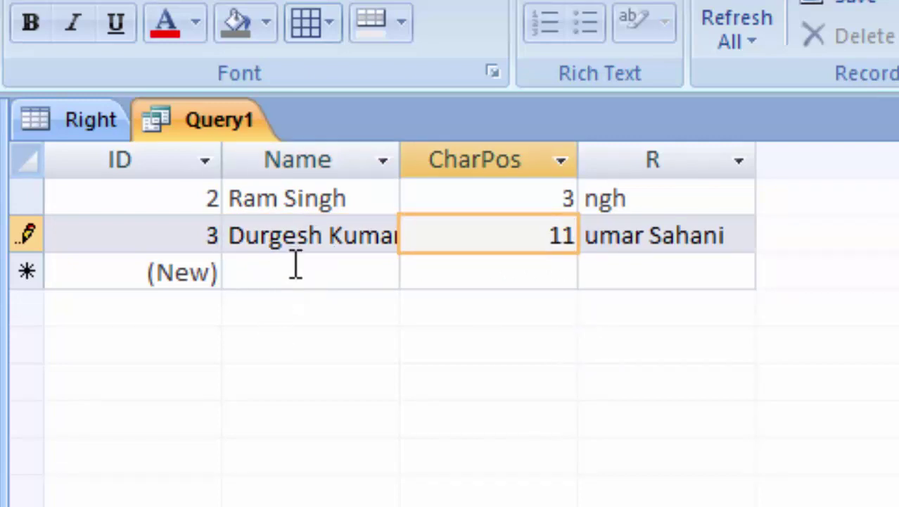
Drag the Name column border rightward until the full three-word name is visible
left_click_drag(401, 169, 442, 211)
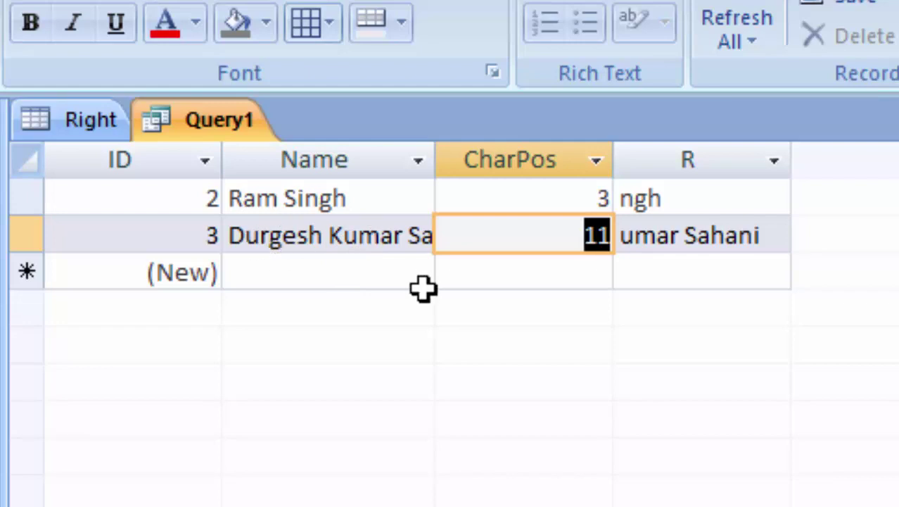
left_click_drag(438, 162, 487, 211)
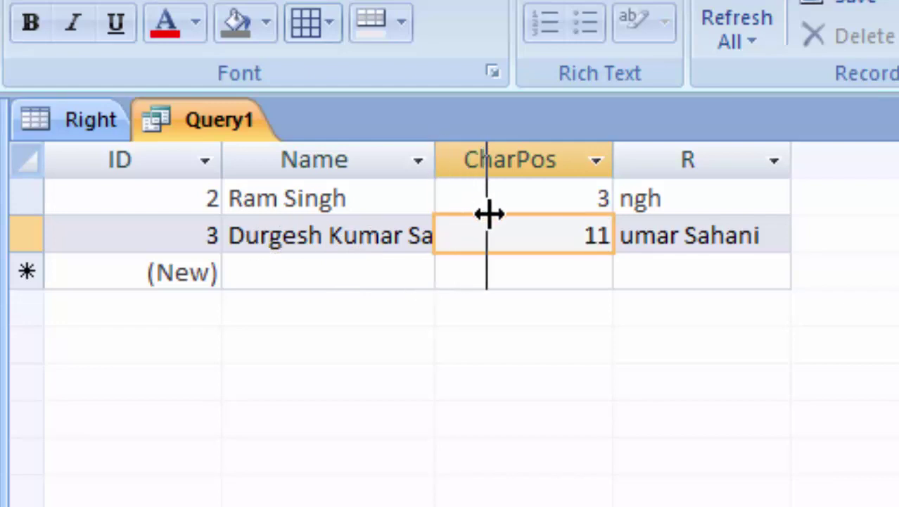
left_click_drag(487, 160, 498, 232)
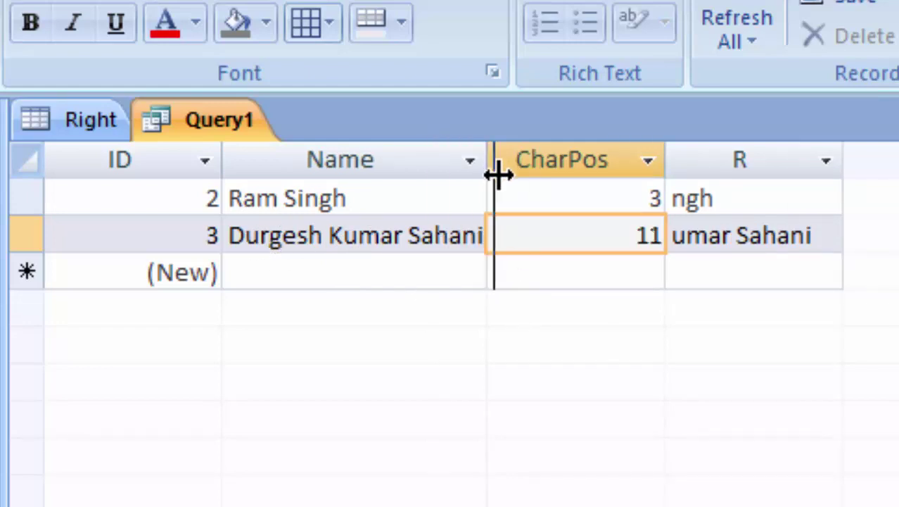